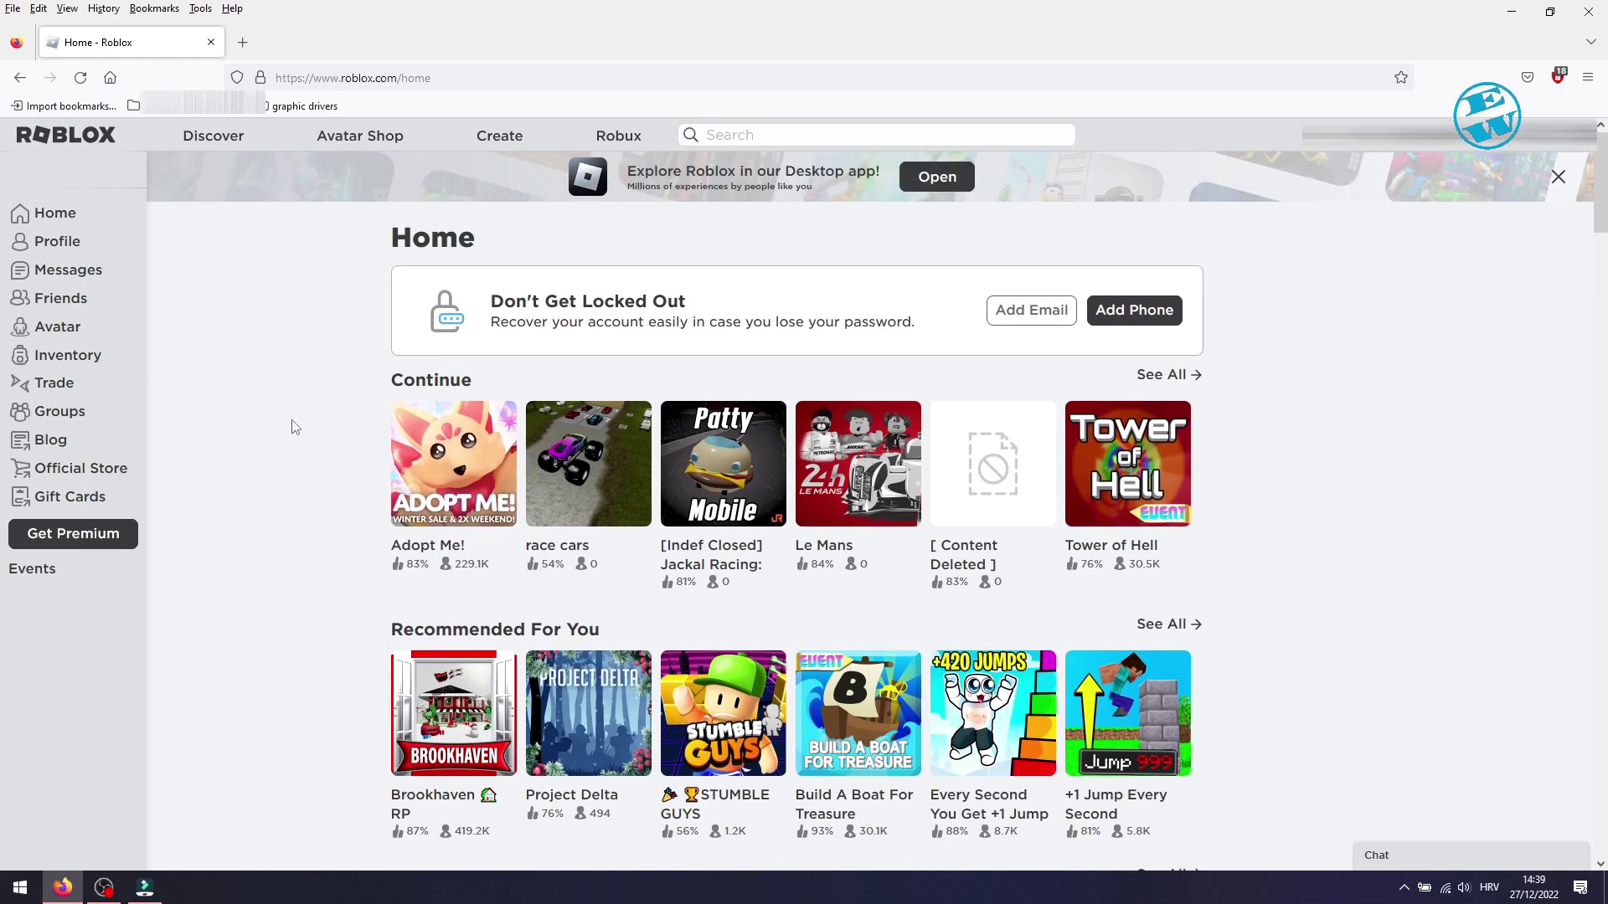
Step: Scroll the Roblox home page while the Disconnected notice shows Error Code 268
scroll(294, 429, down, 3)
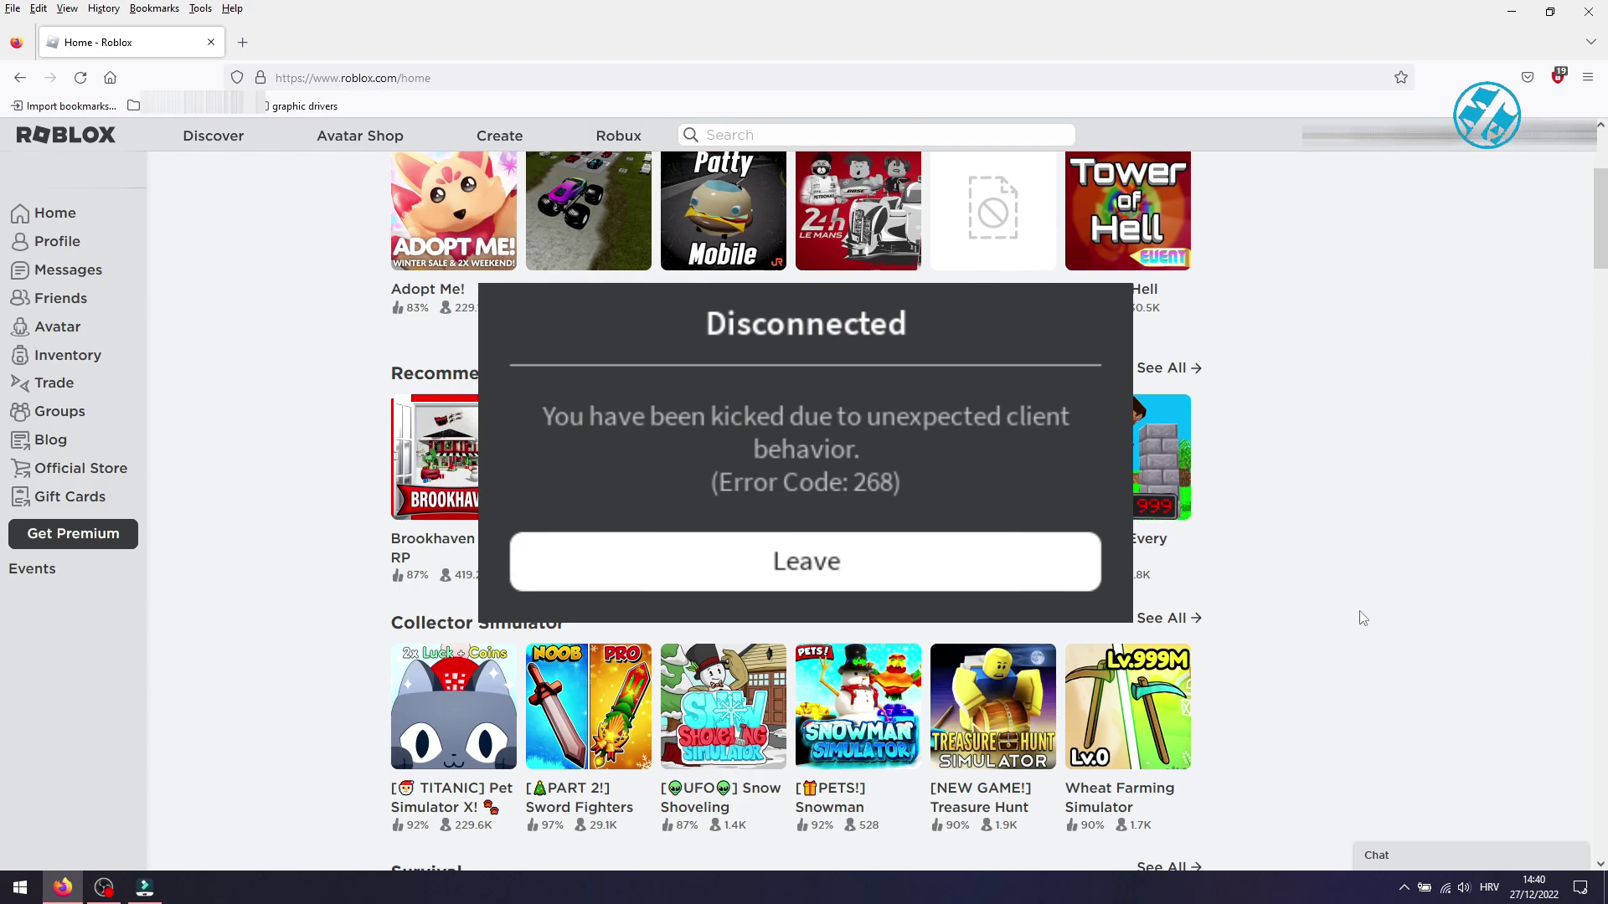
scroll(1362, 618, down, 4)
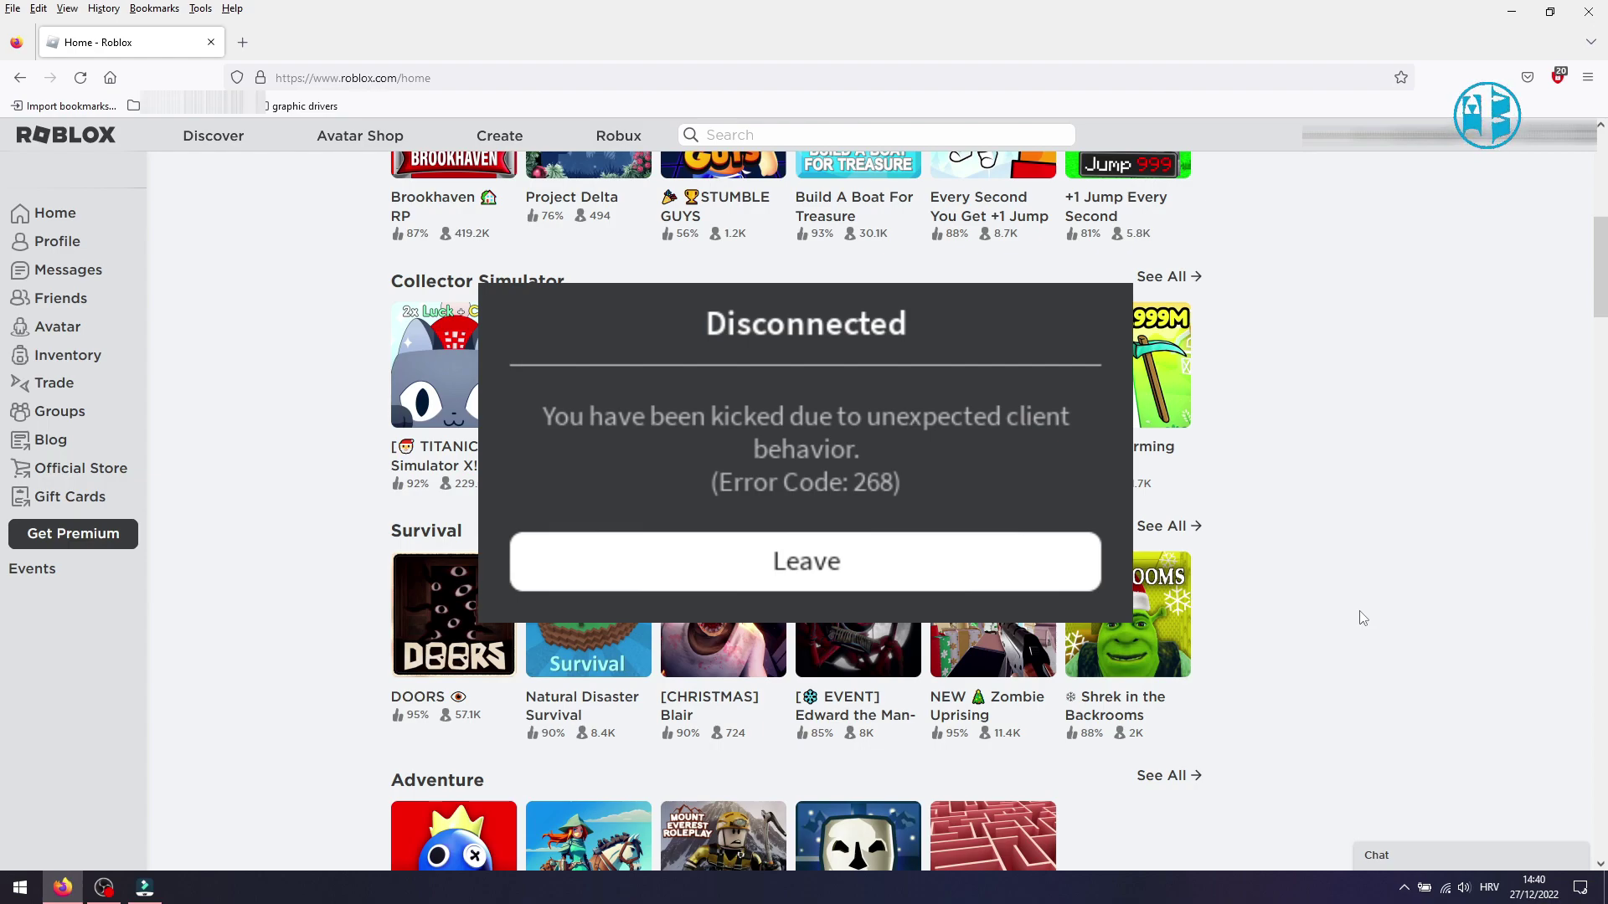
Step: Close Firefox and open Control Panel's Programs and Features list via a Start search for 'cont'
click(1589, 16)
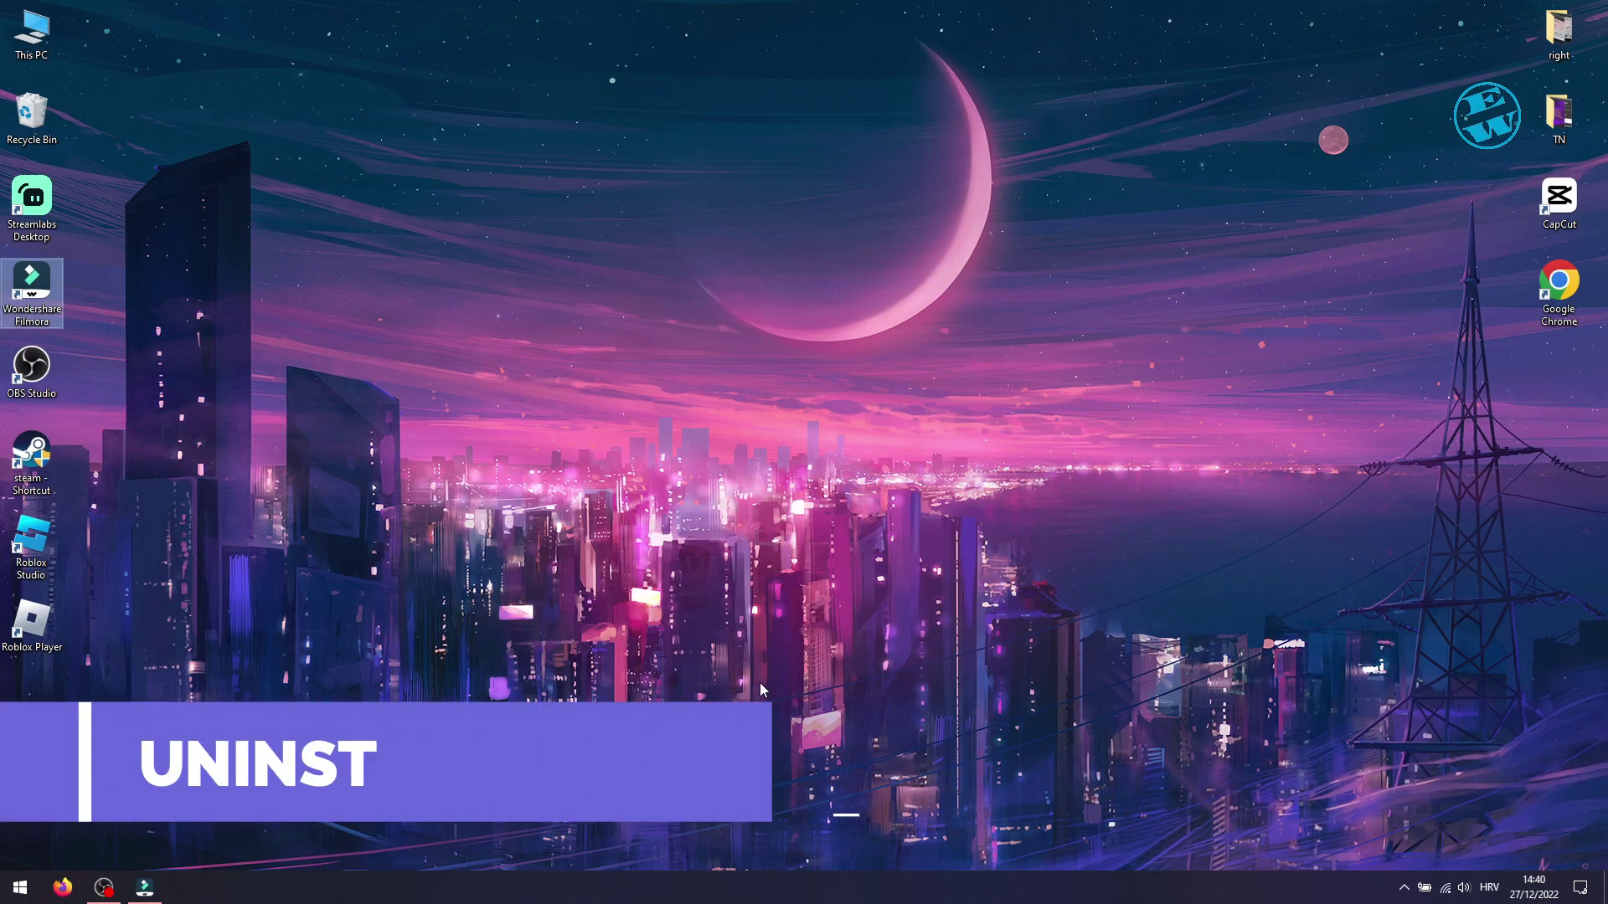
click(20, 887)
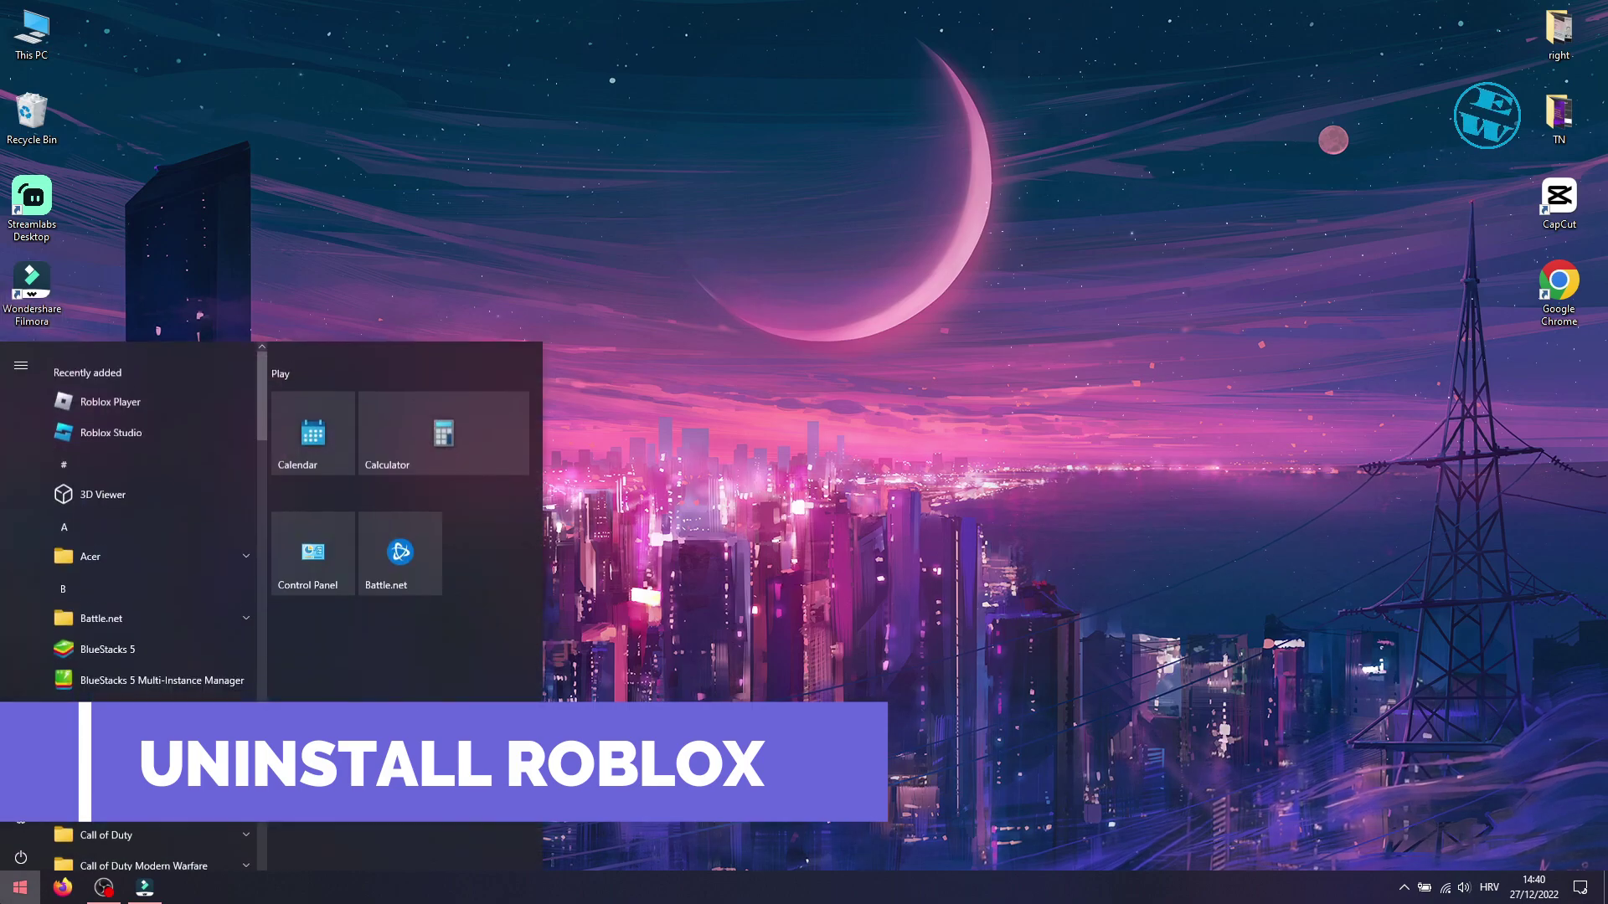
text(cont)
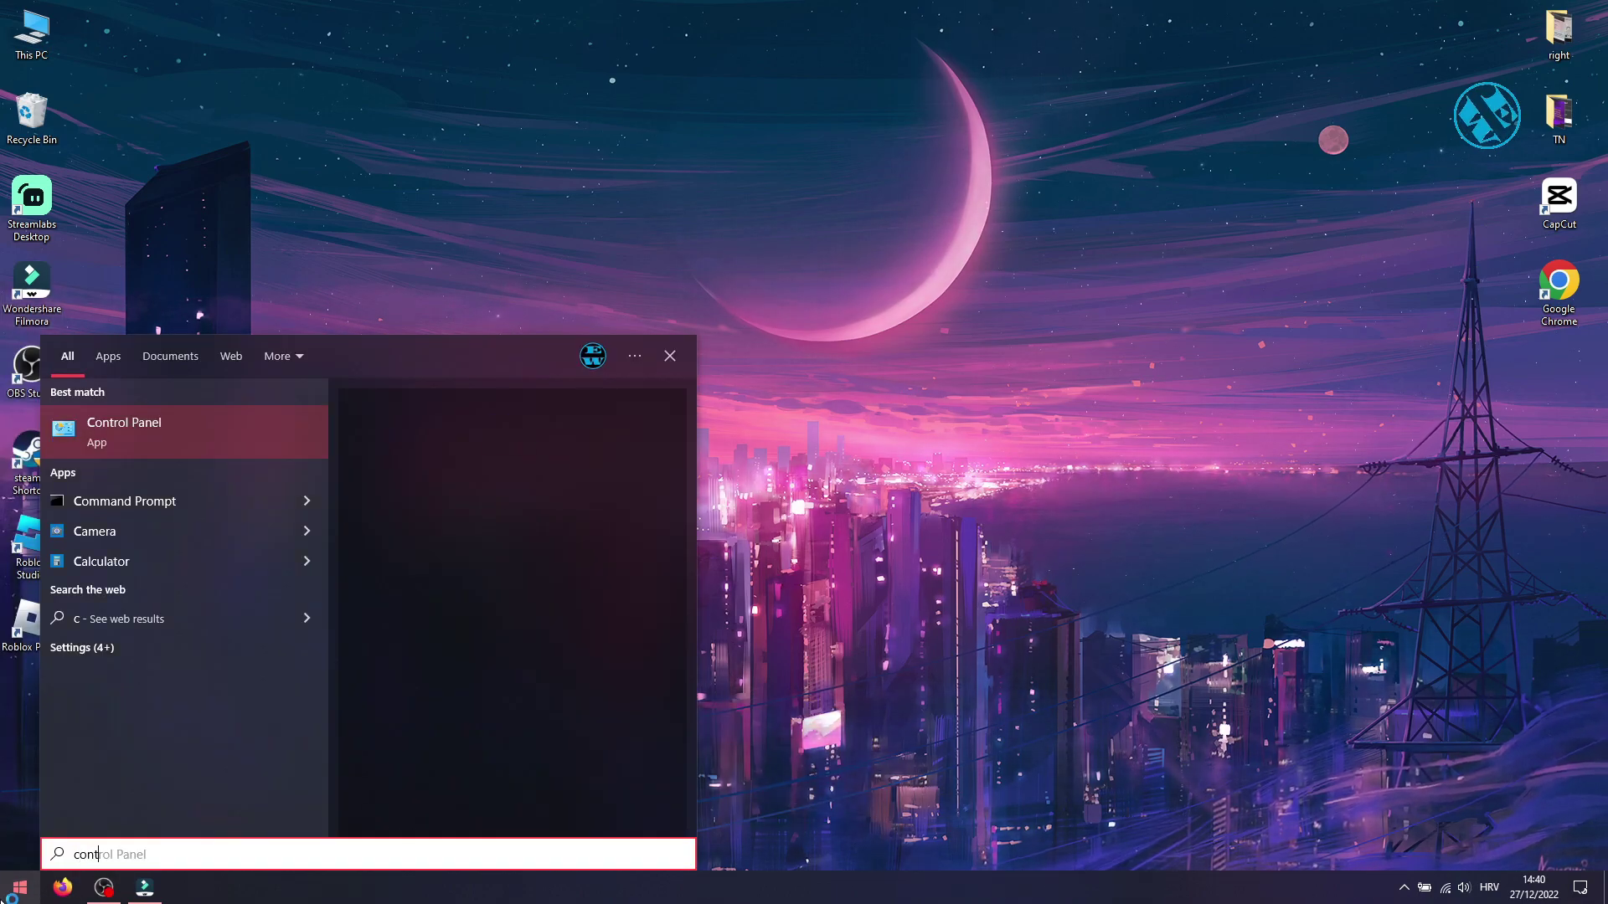
click(127, 428)
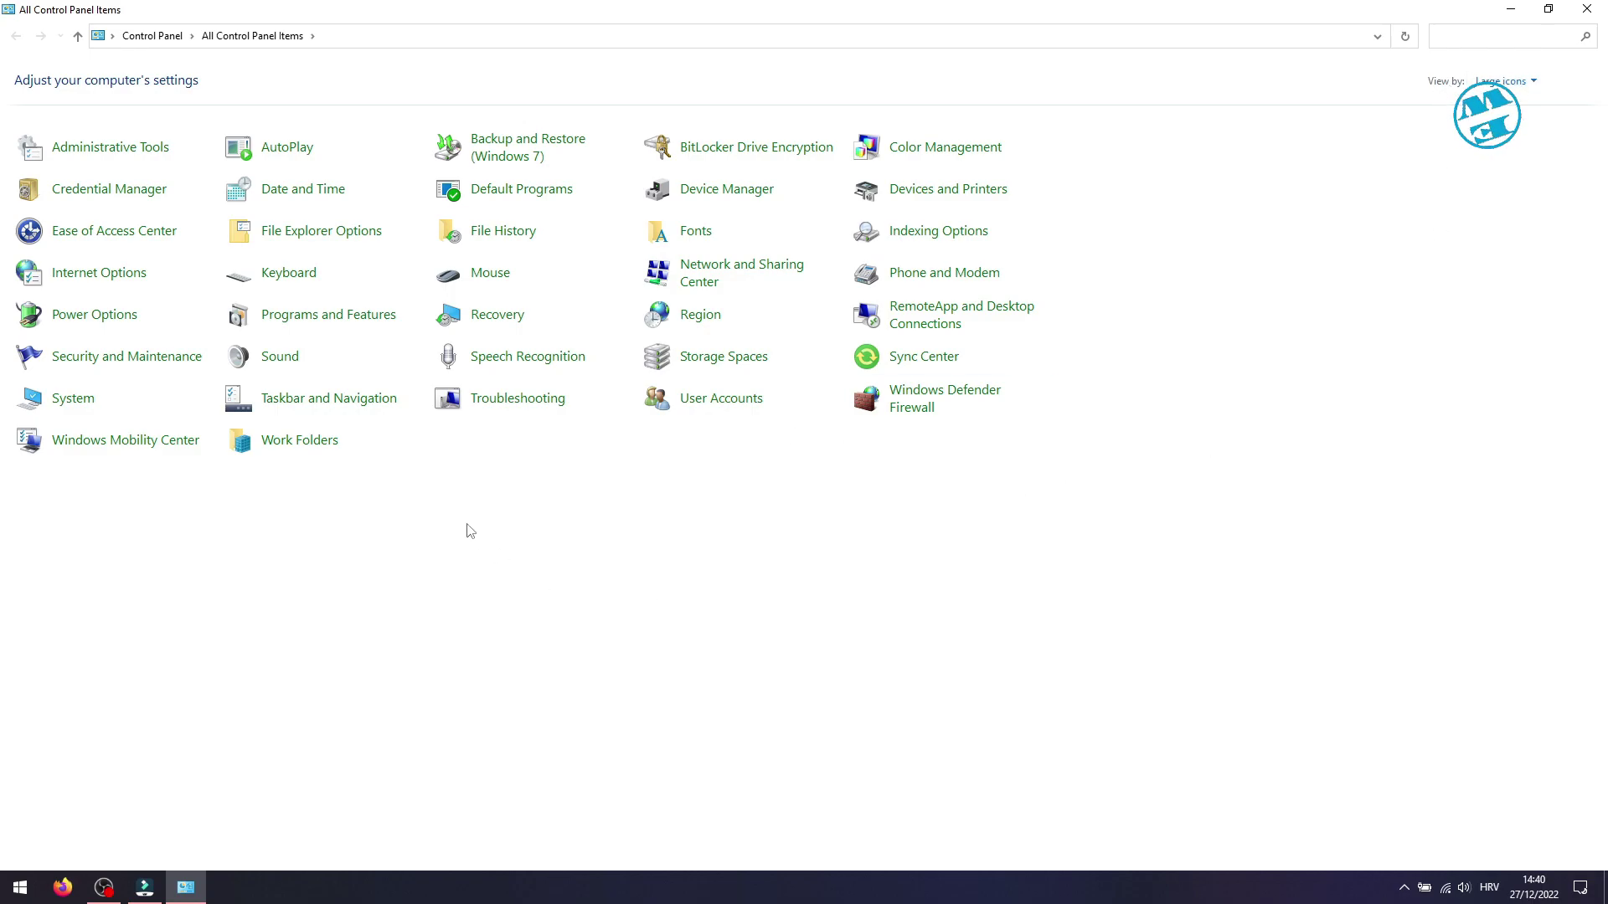
click(307, 316)
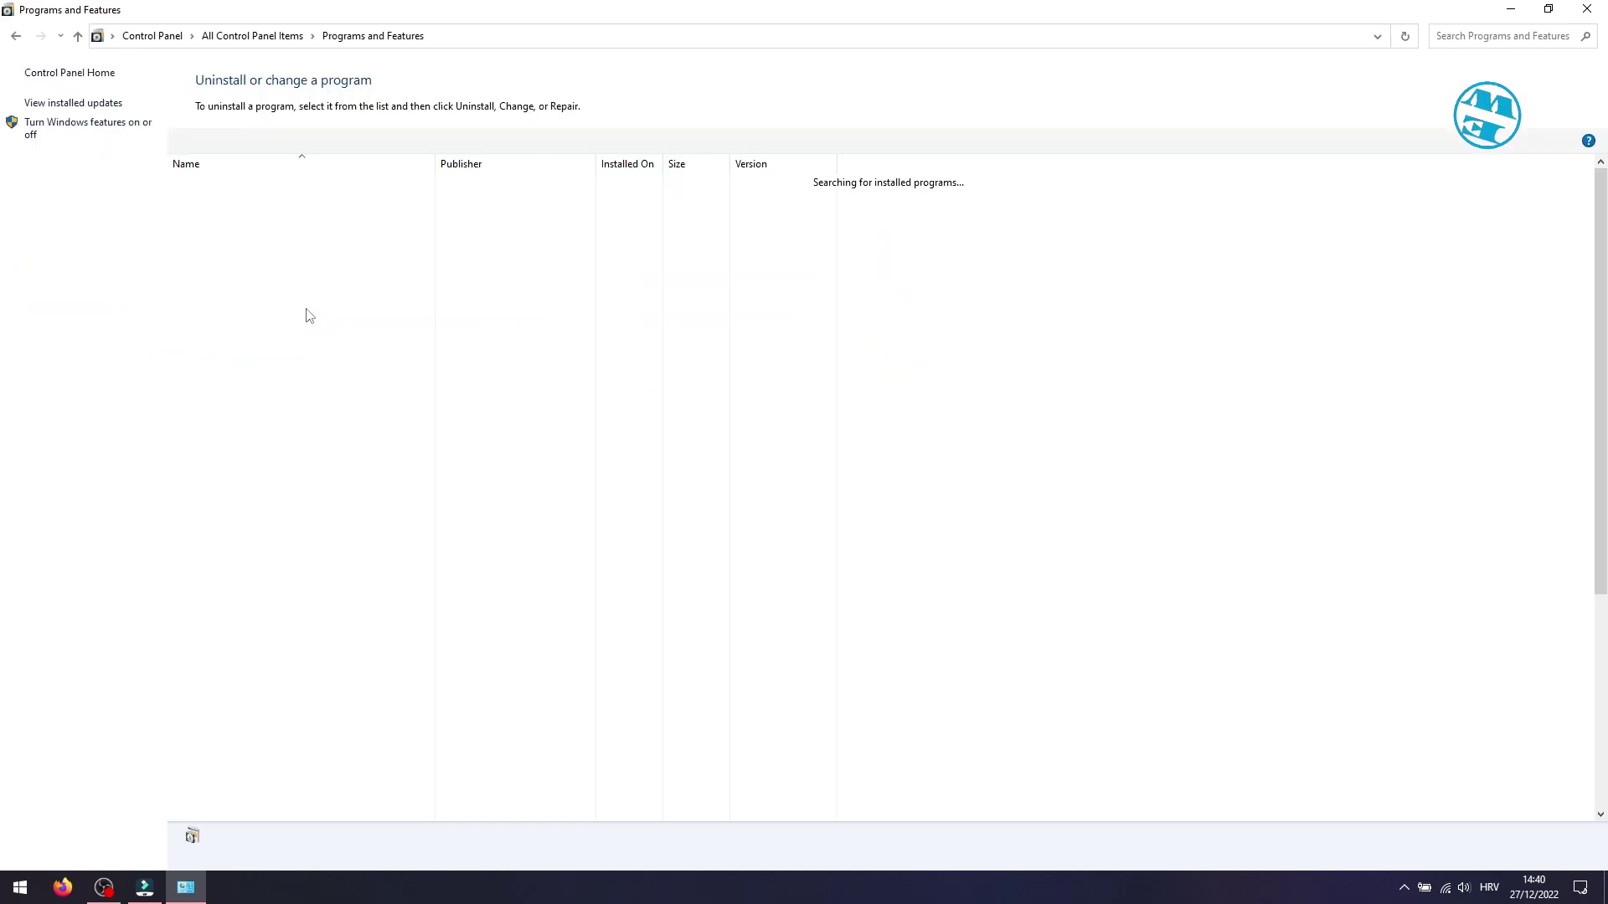
click(308, 312)
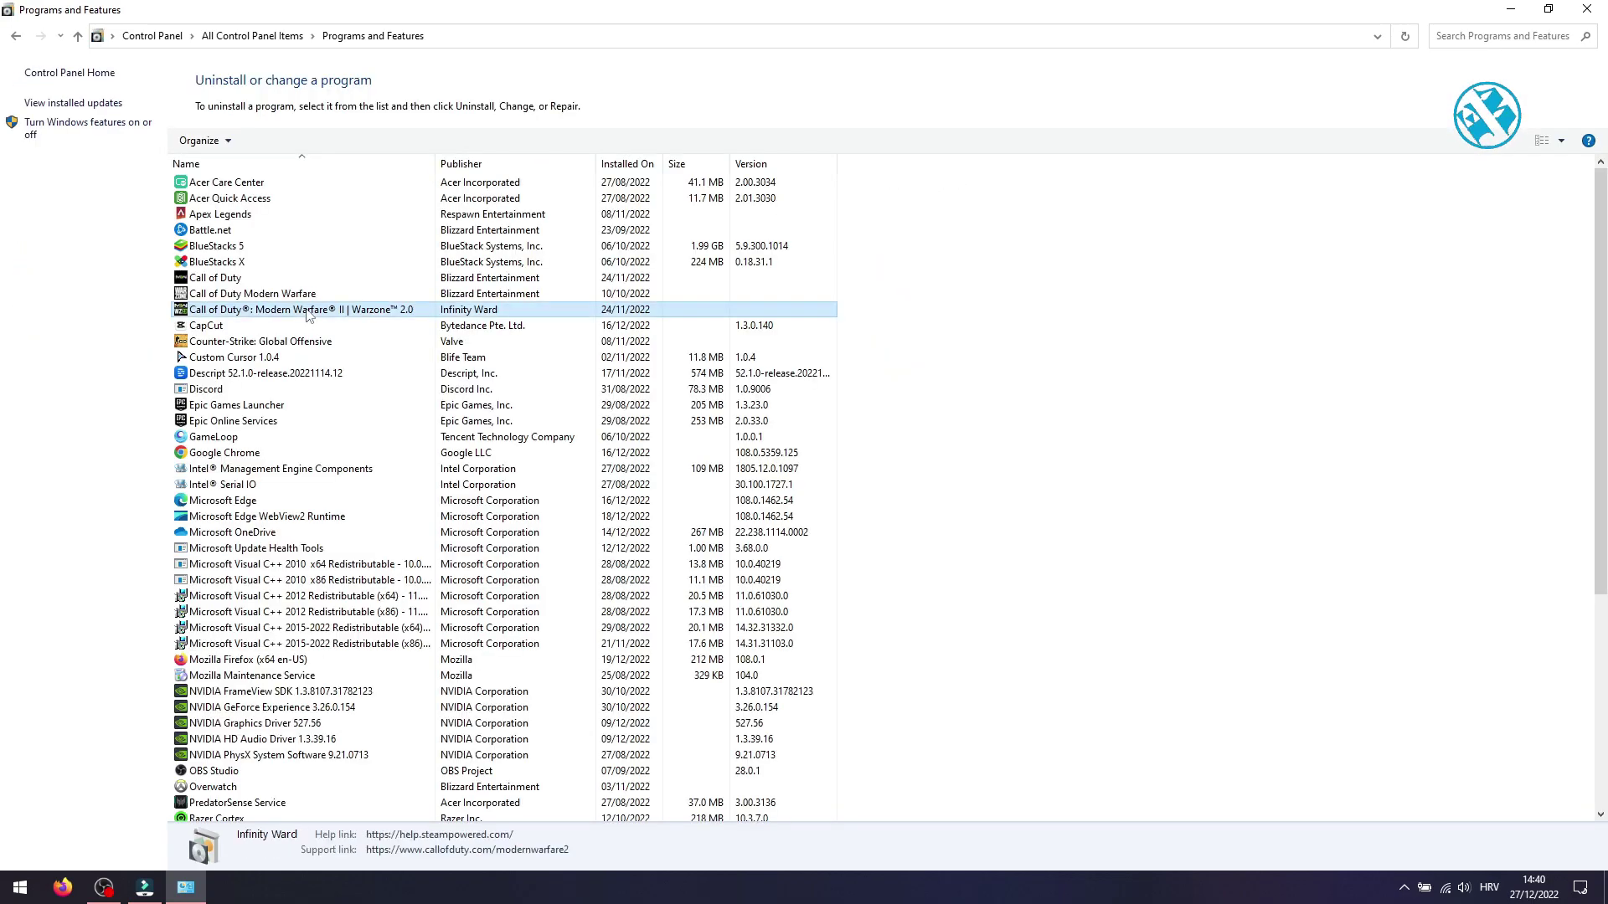
Step: Uninstall Roblox Player, approving the UAC prompt and confirming completion
key(r)
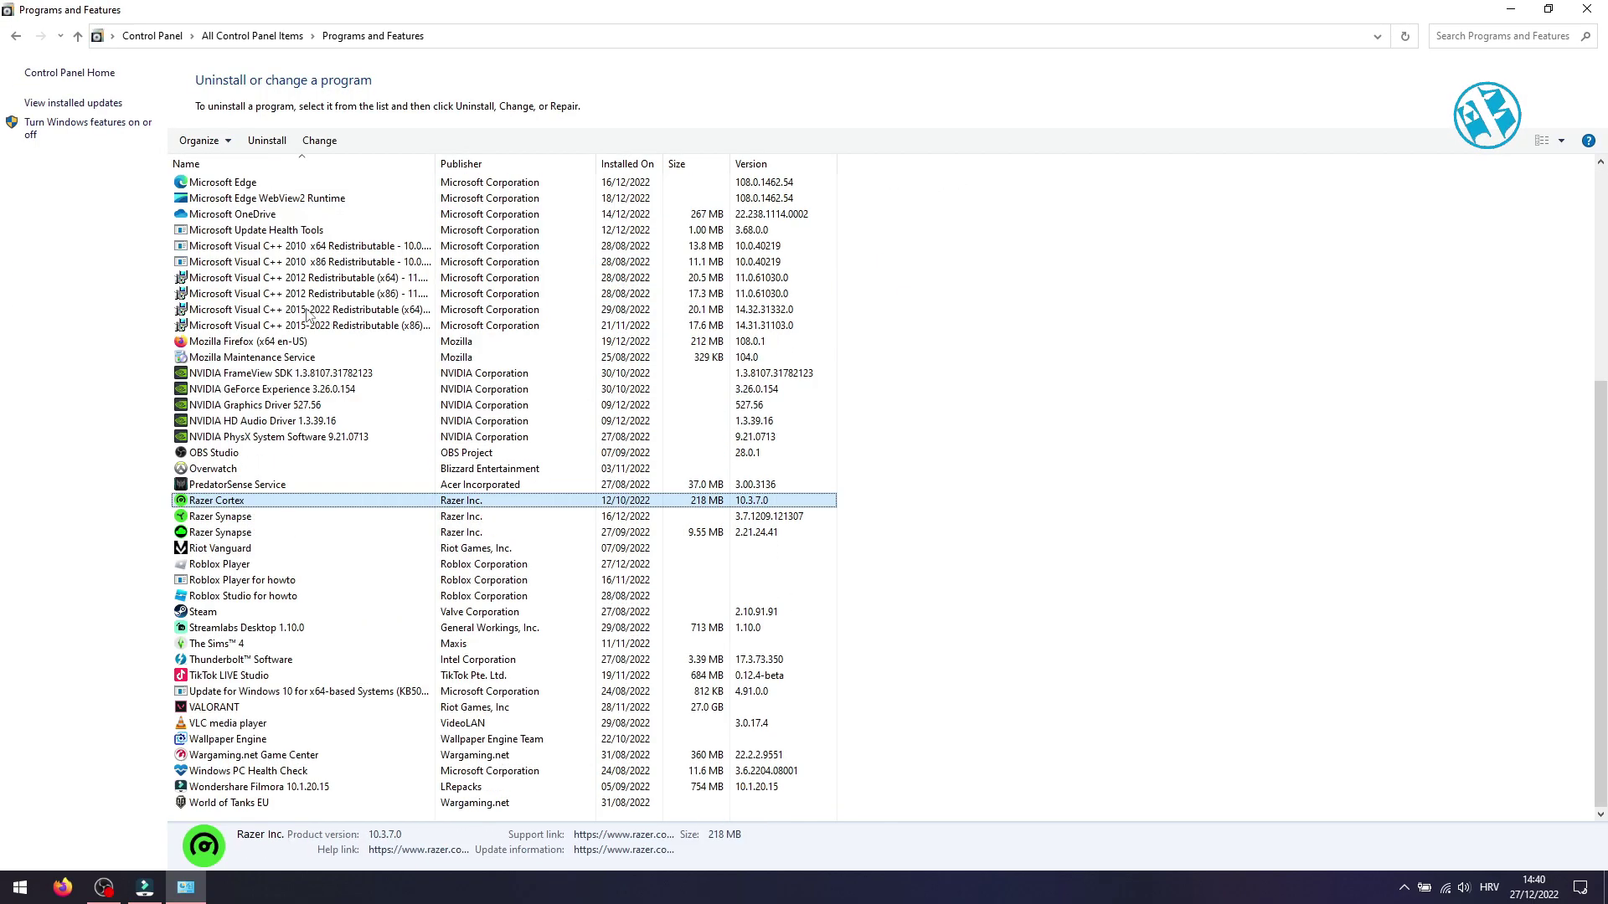
right_click(222, 567)
click(272, 575)
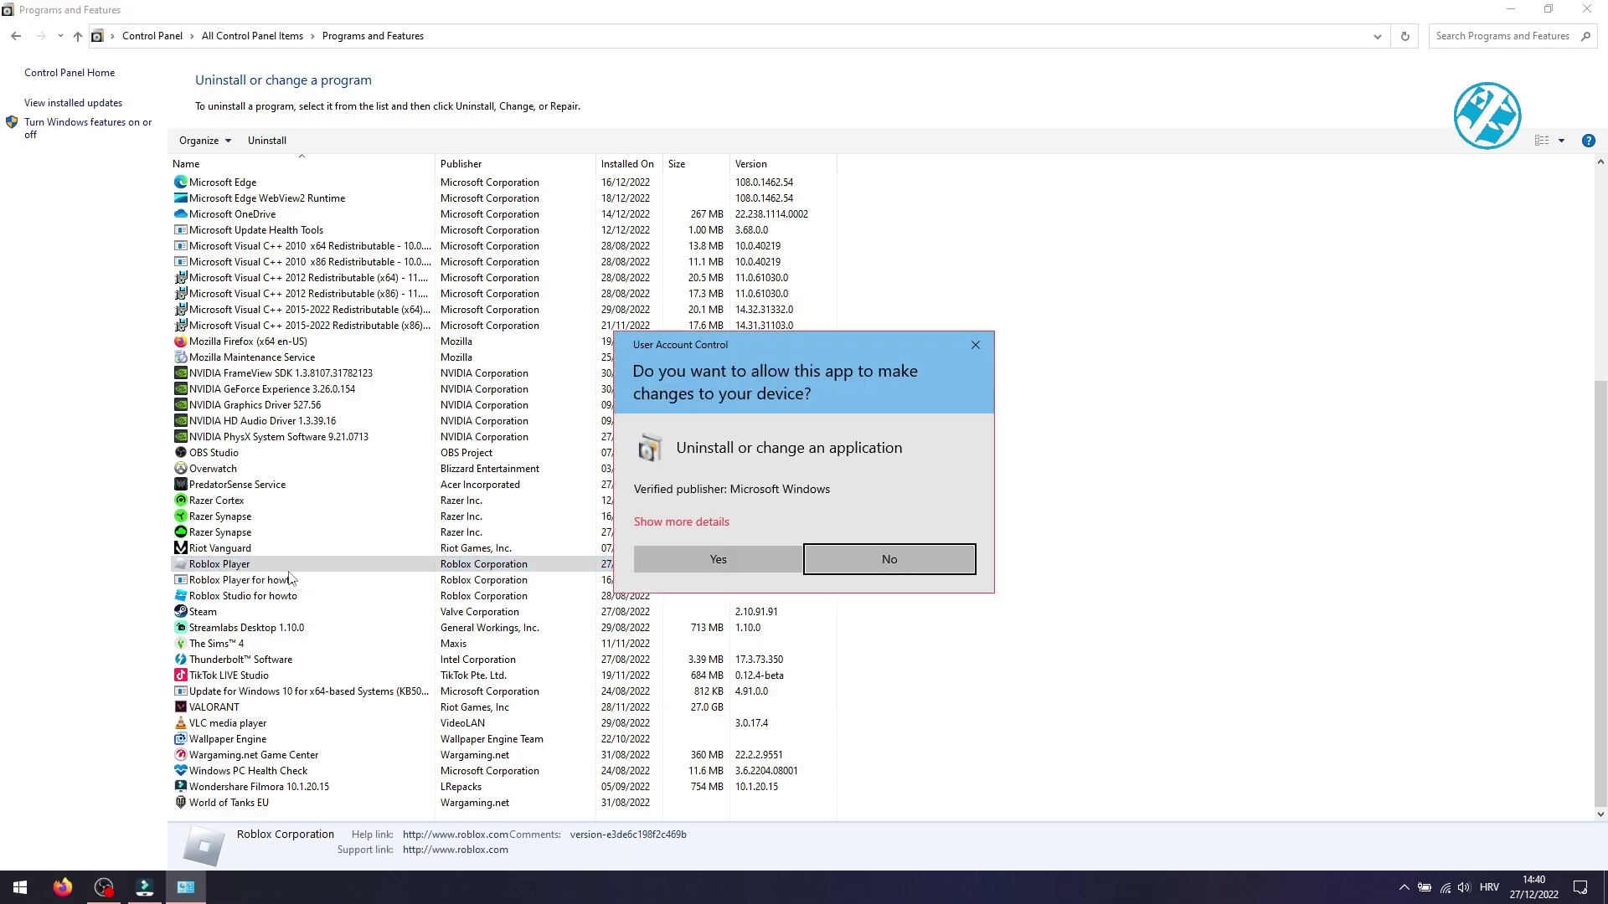
click(732, 560)
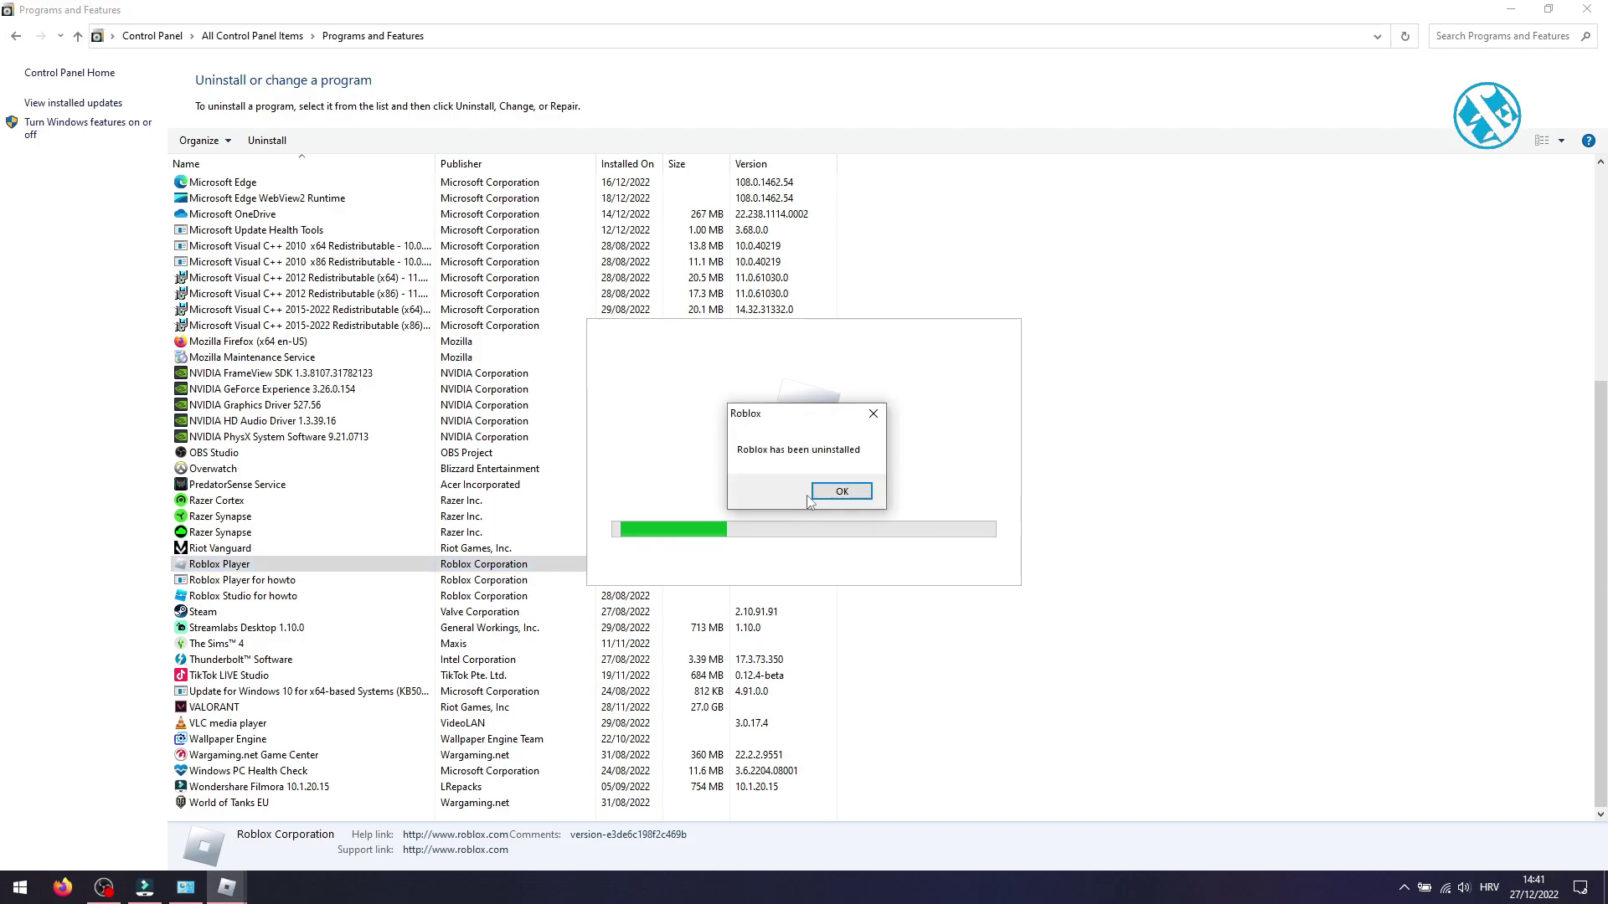
click(841, 492)
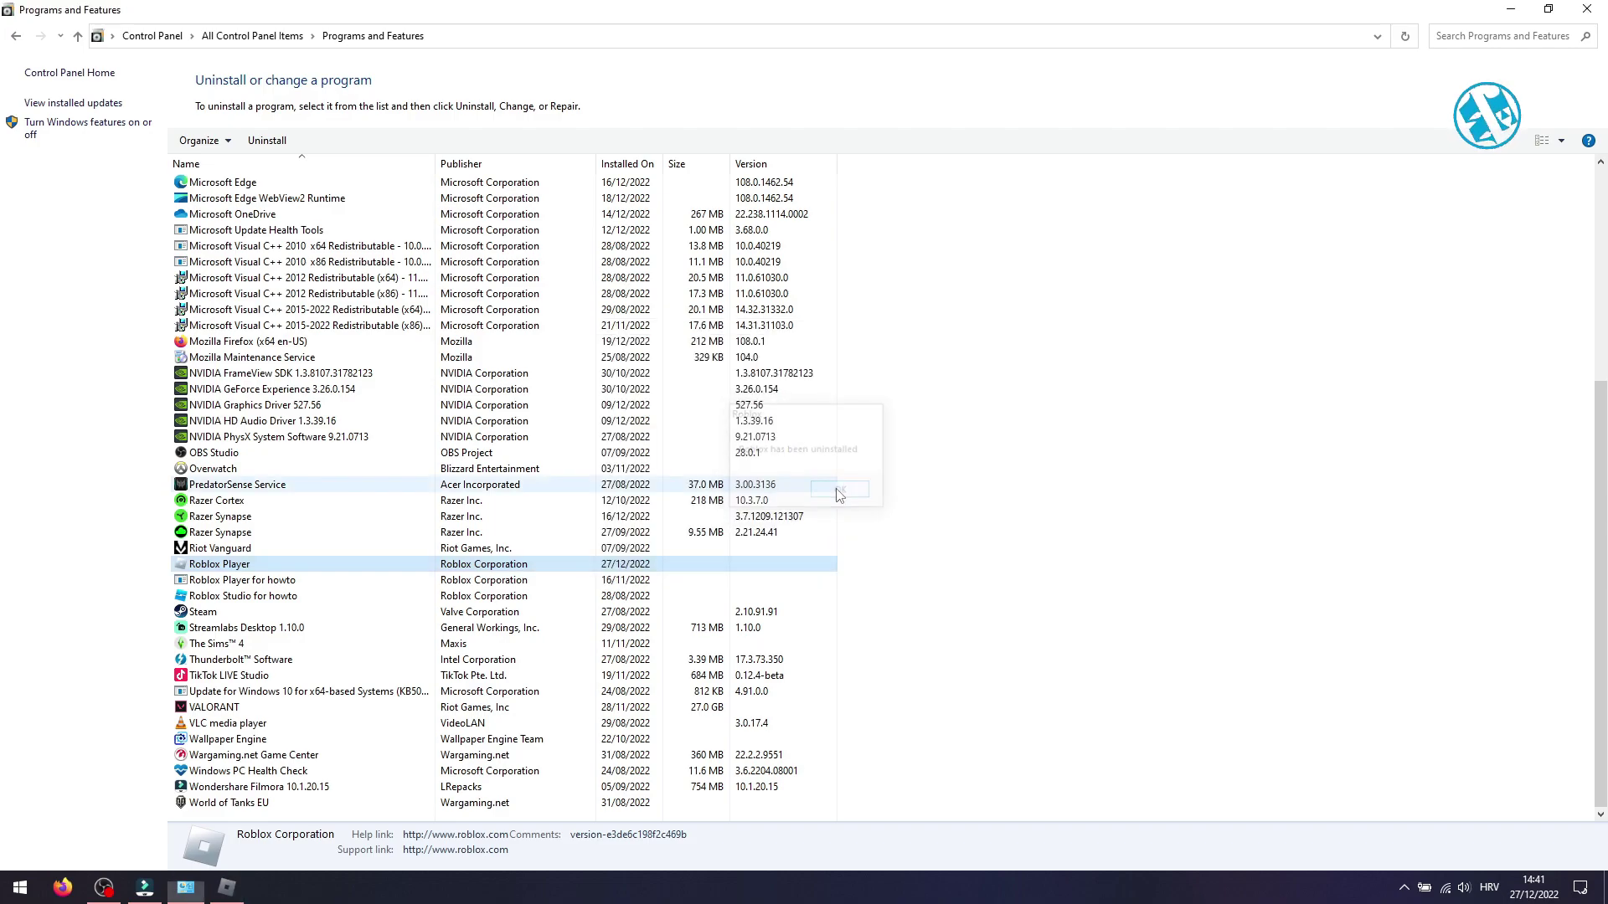
Step: Remove the broken 'Roblox Player for howto' entry from the programs list
right_click(228, 582)
click(277, 589)
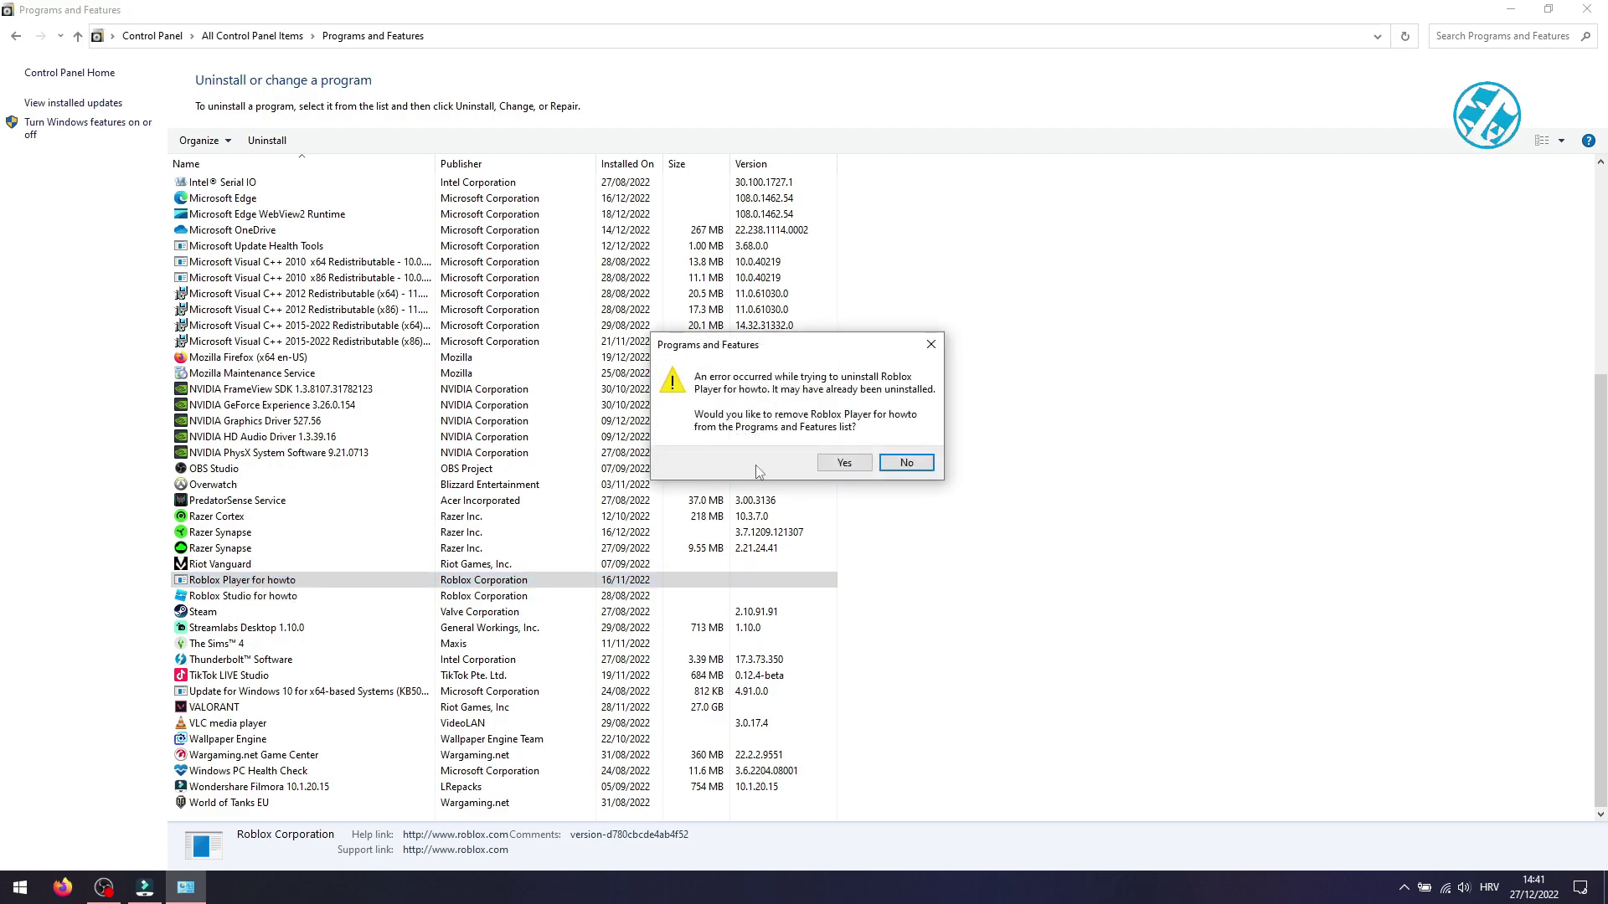
click(843, 463)
Step: Uninstall 'Roblox Studio for howto' and close the programs window
right_click(266, 598)
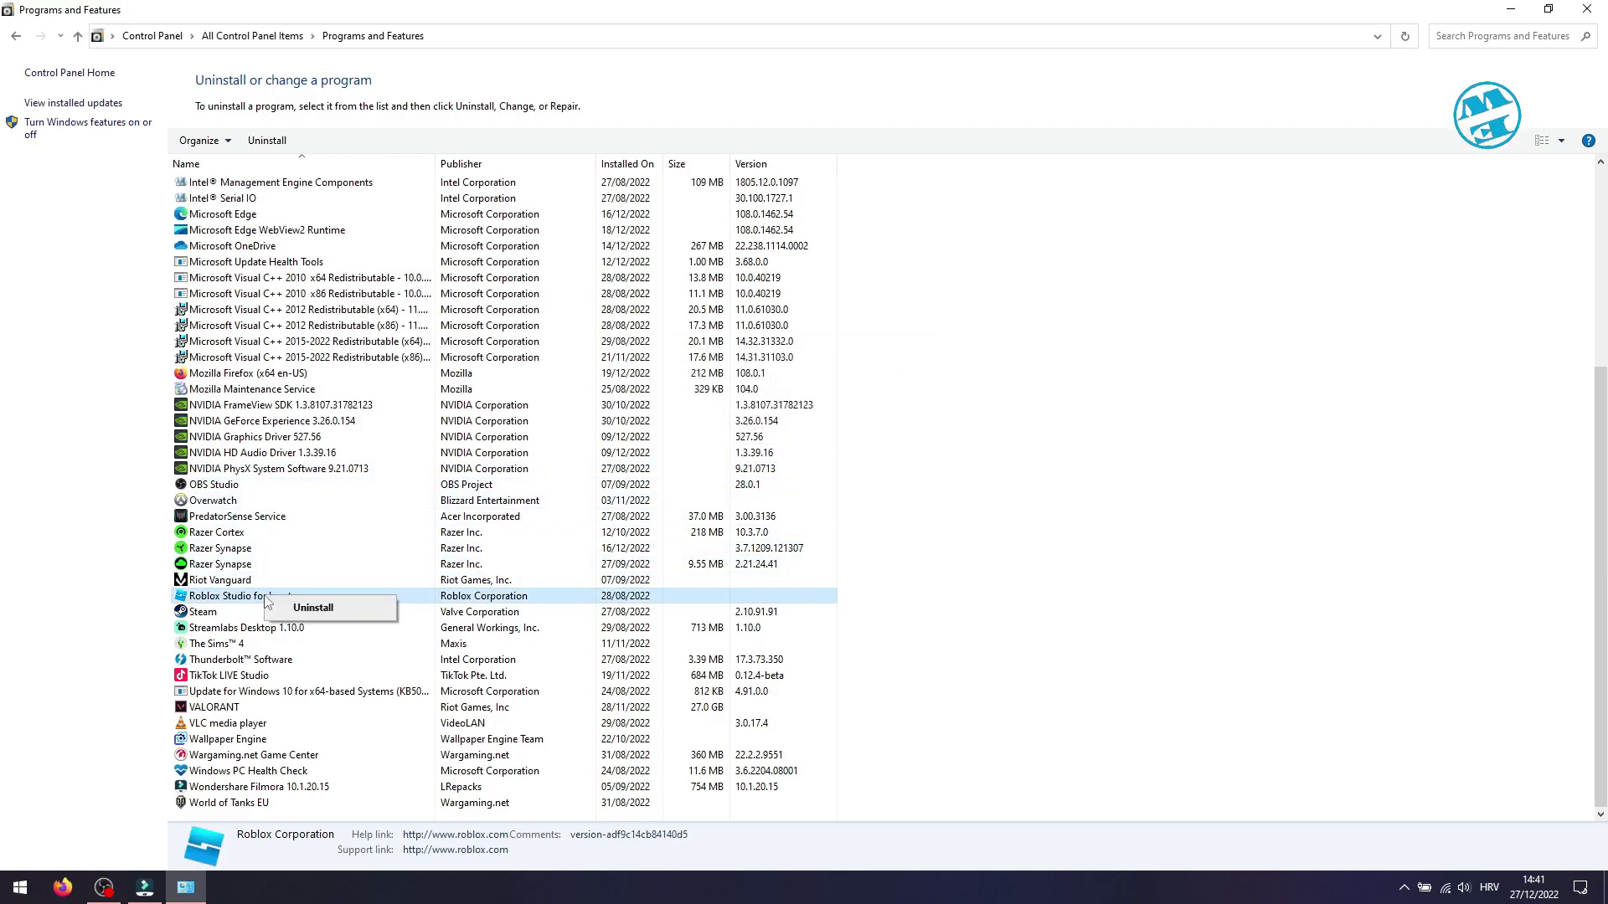
click(313, 608)
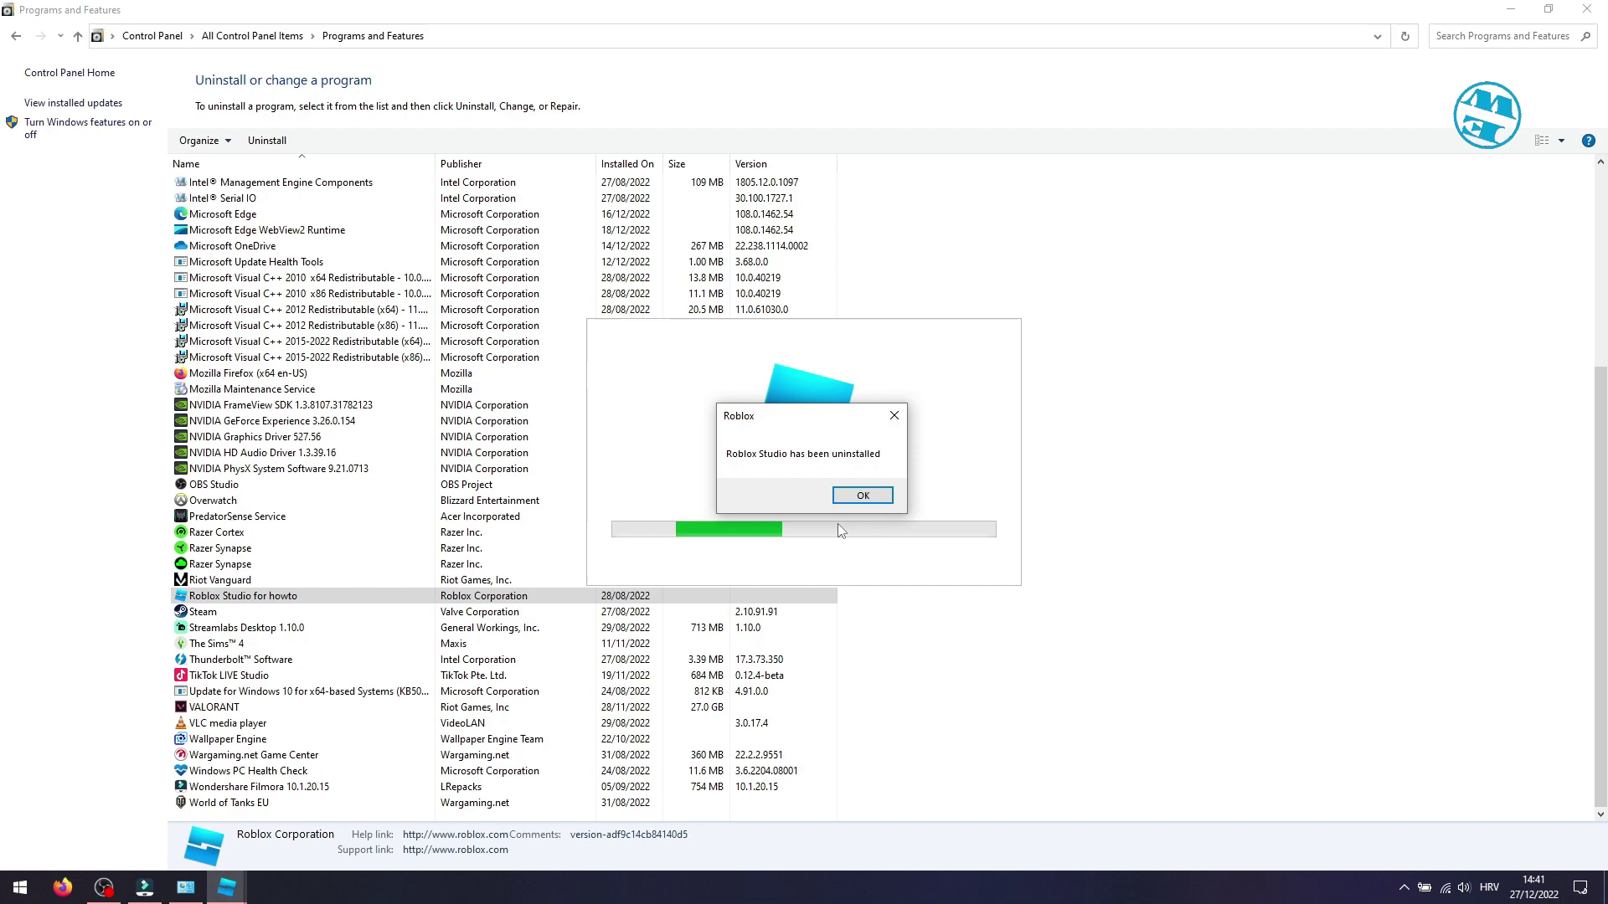
click(860, 496)
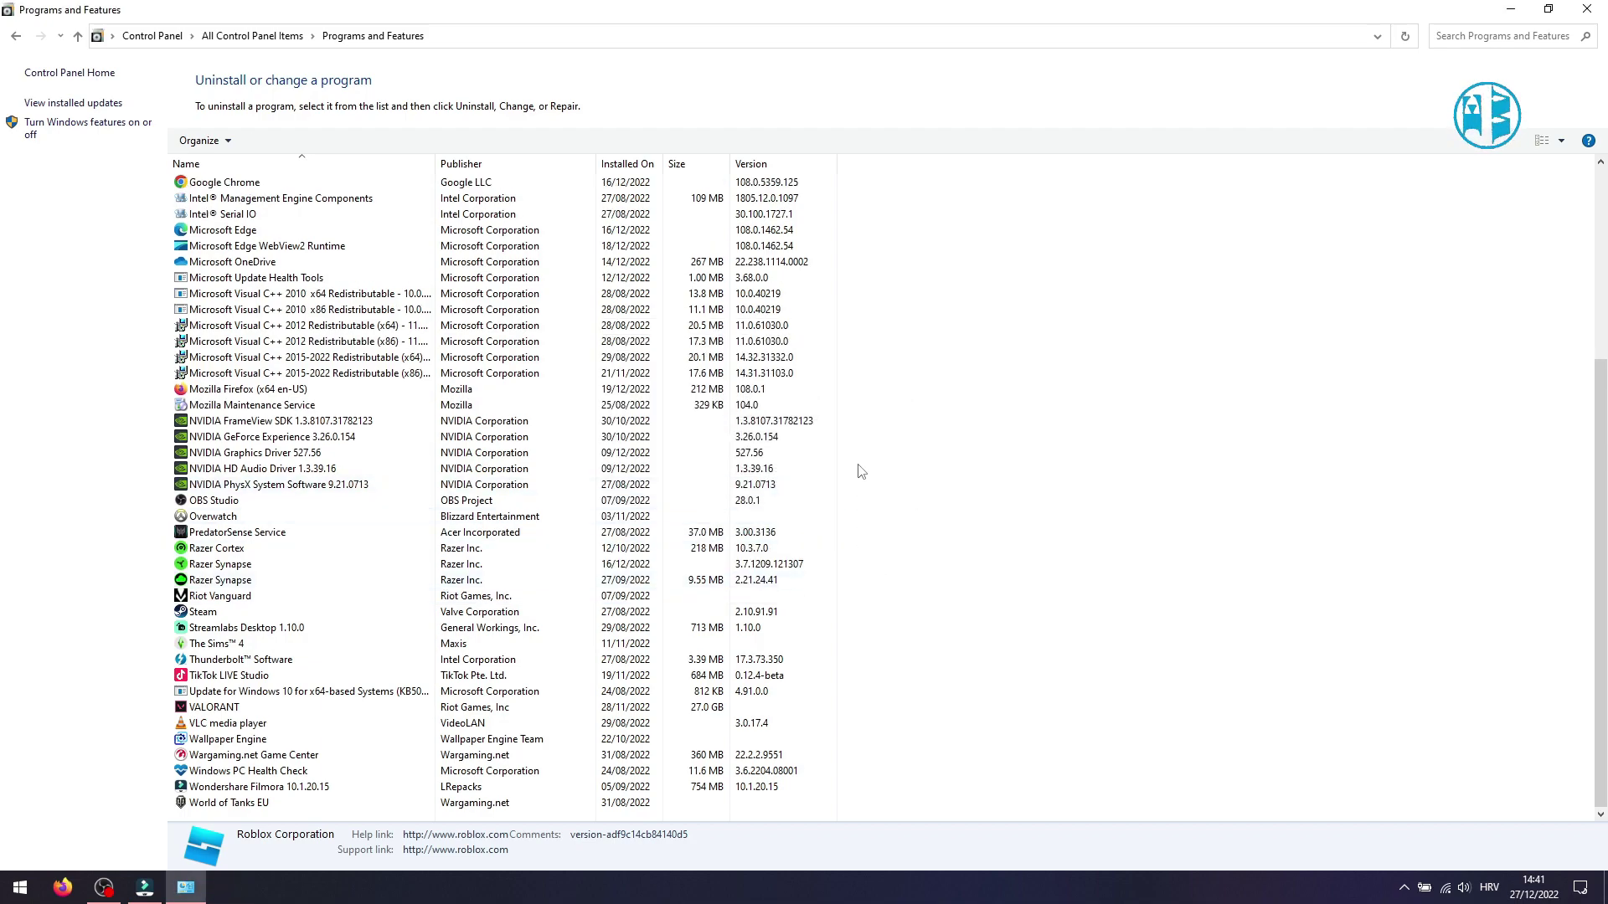
click(1587, 9)
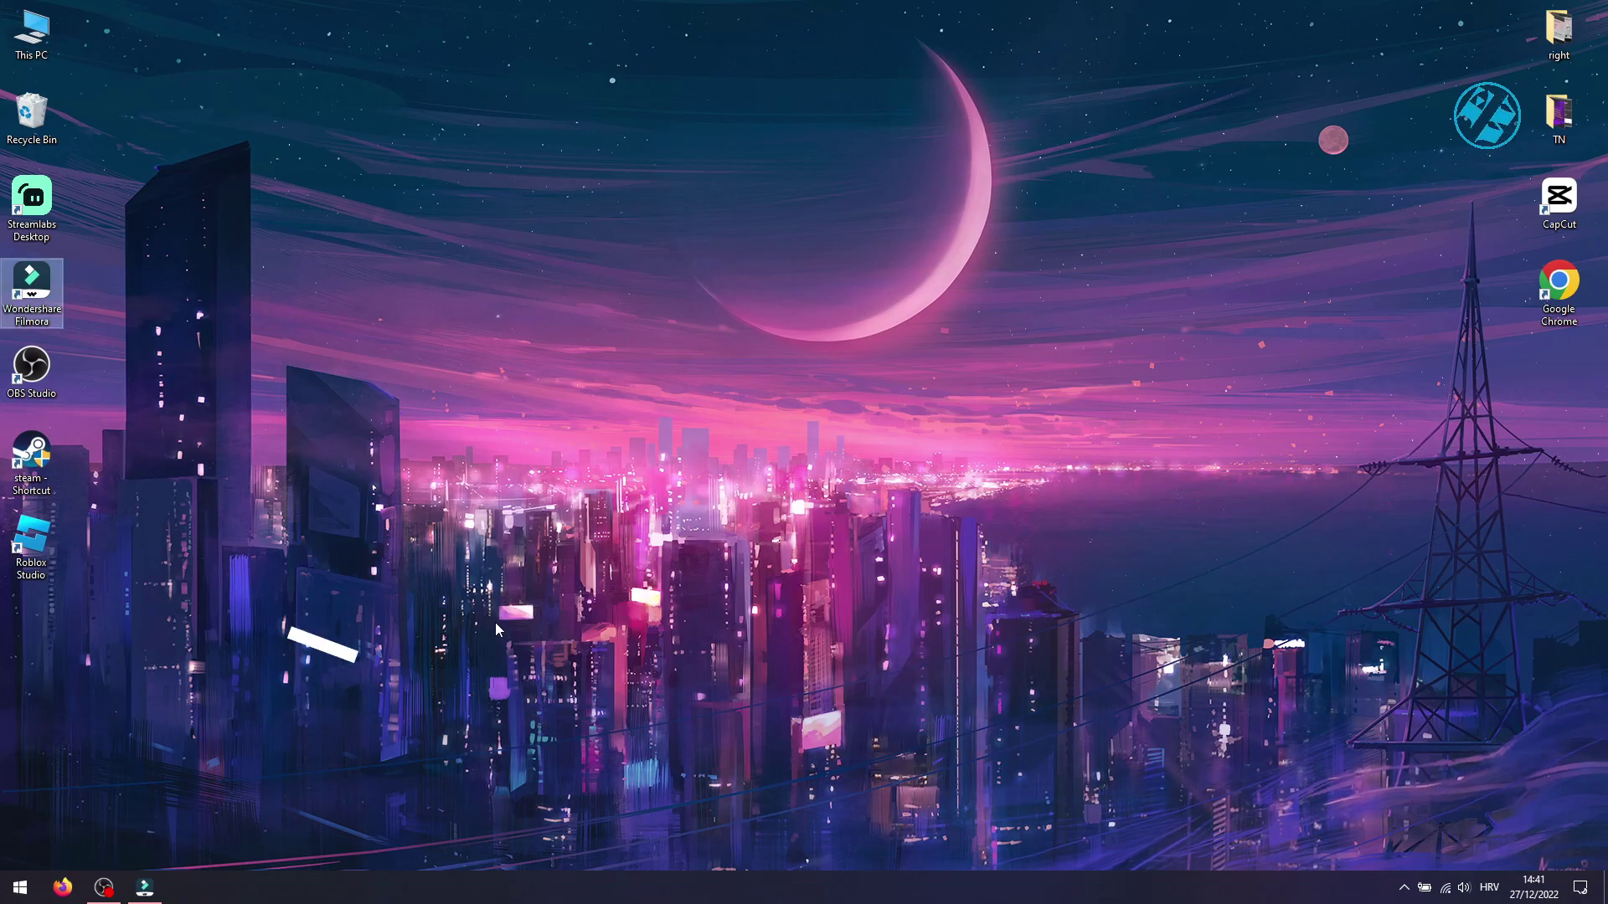
Step: Open the AppData\Local folder by pasting its path into the Run box
right_click(20, 886)
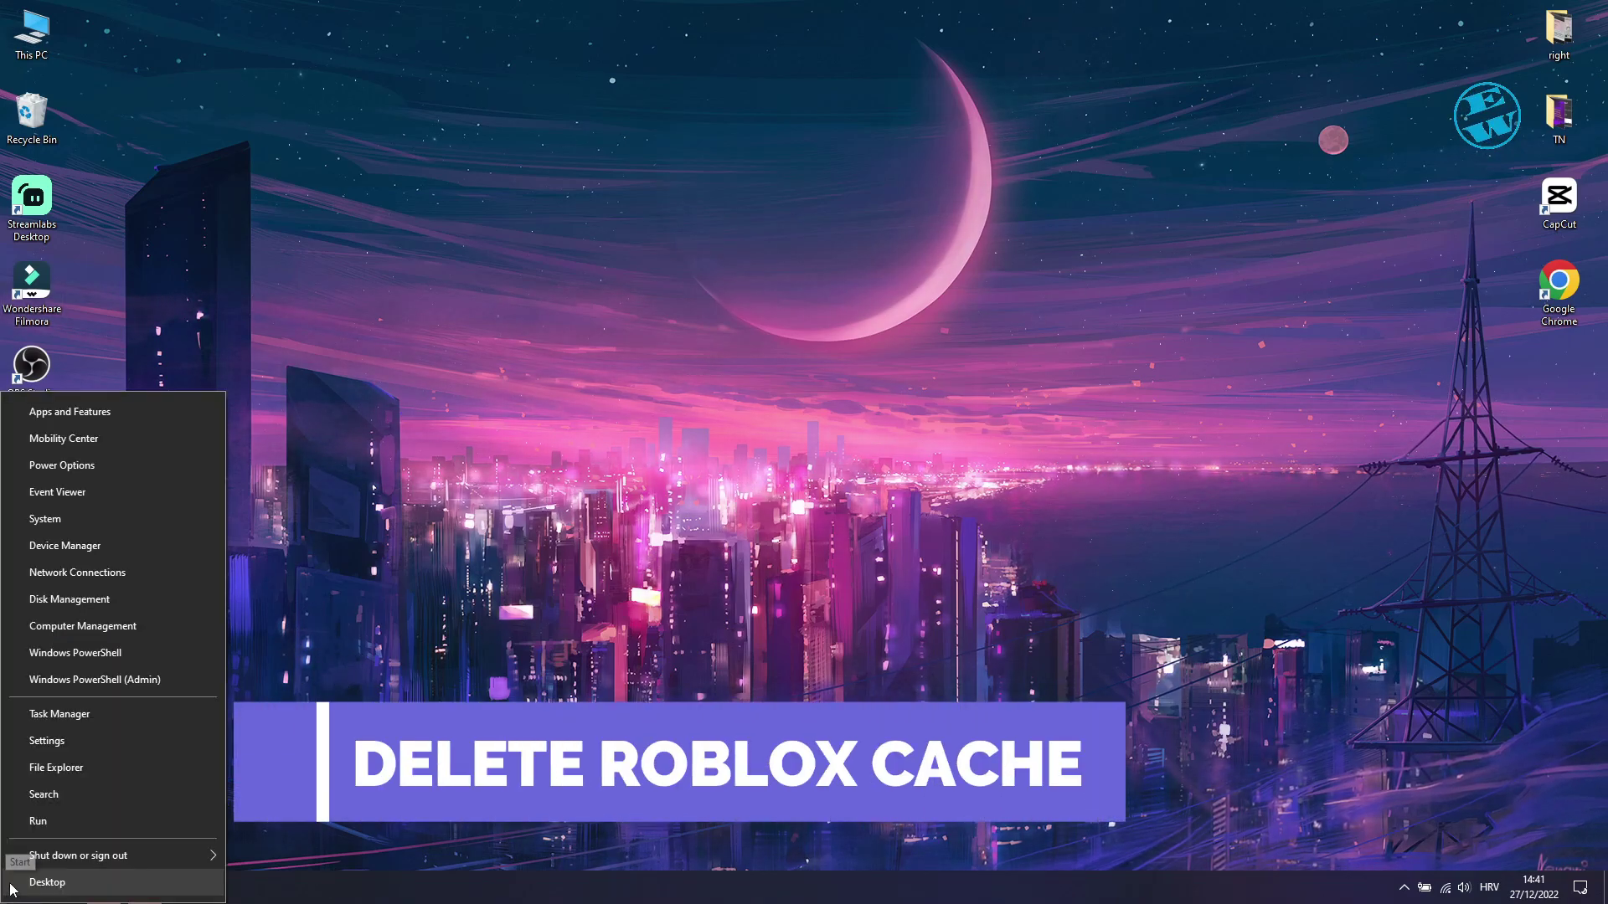
click(38, 822)
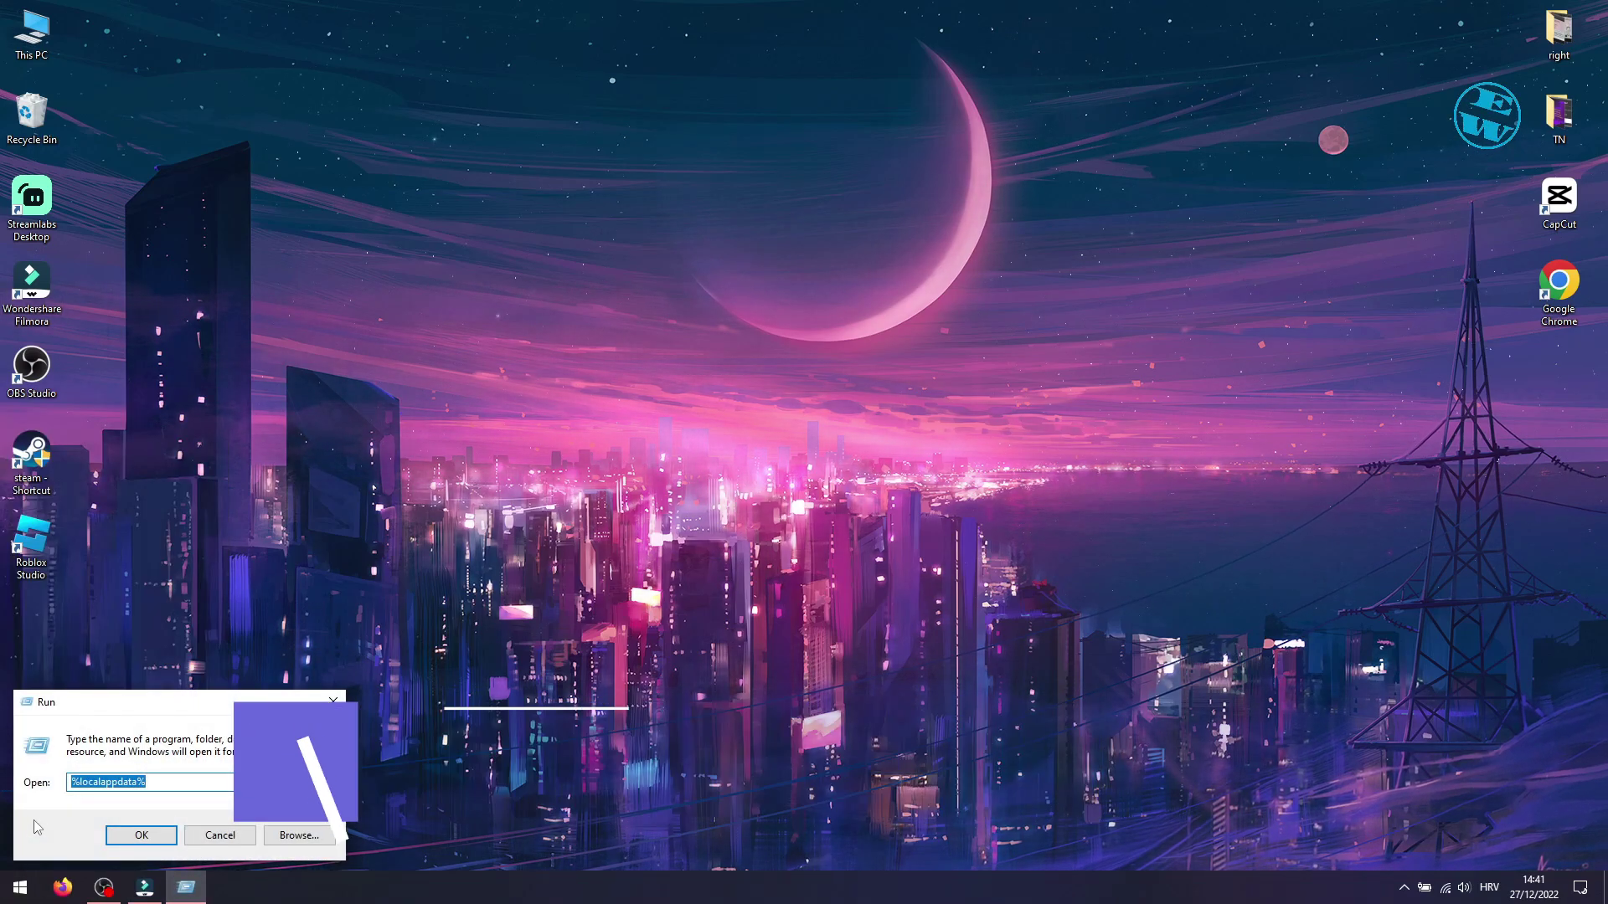
key(BackSpace)
text(%localappdata%)
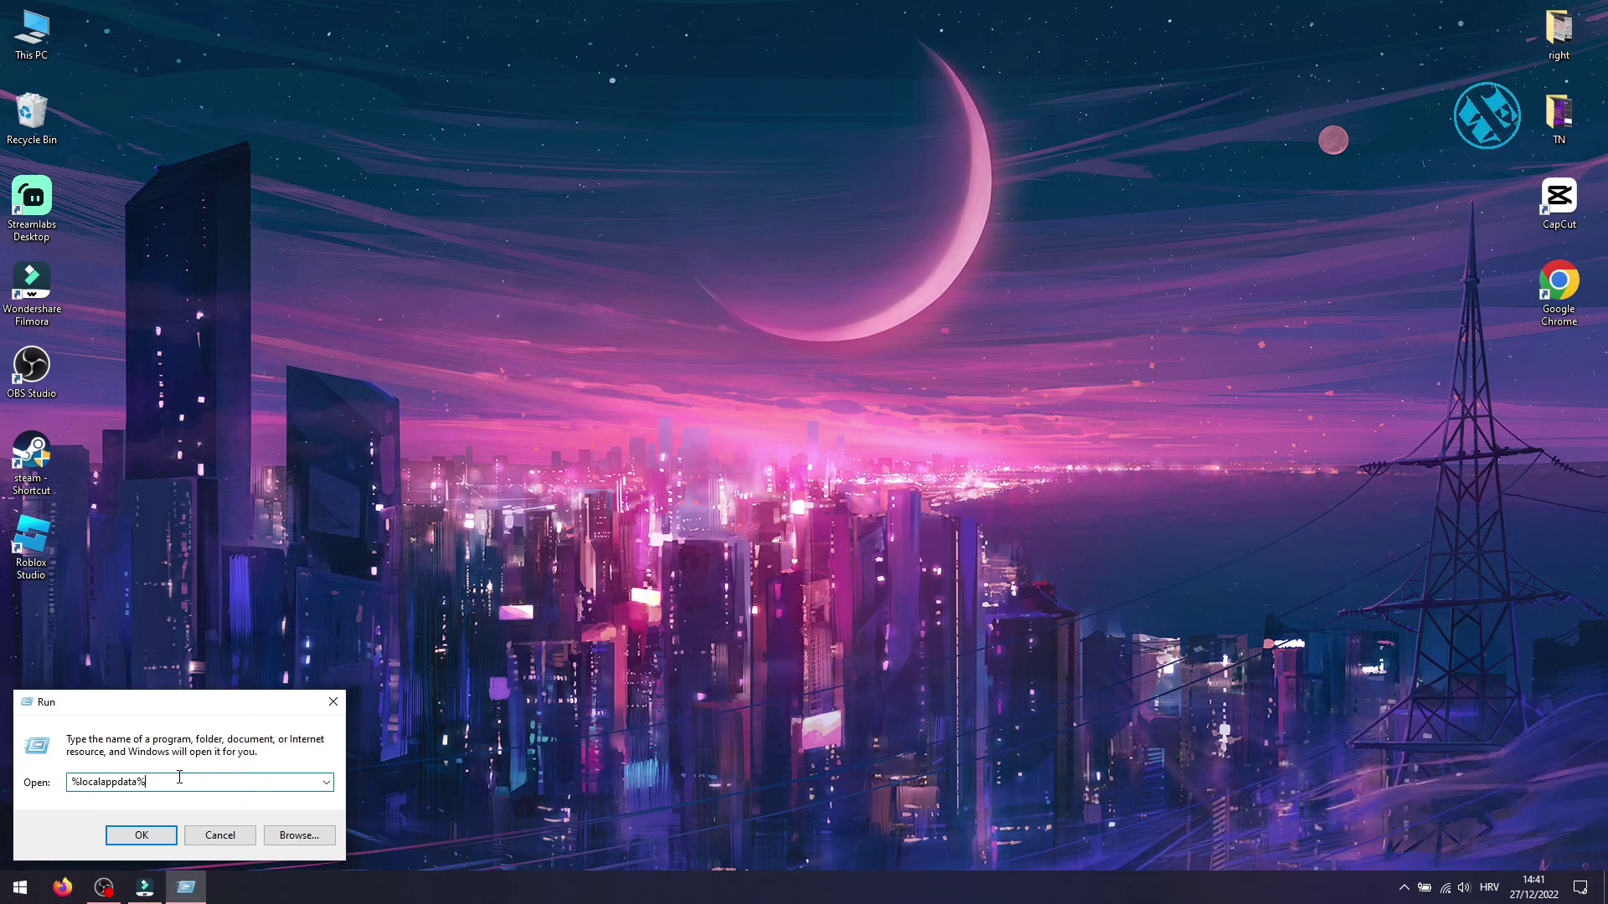
key(Return)
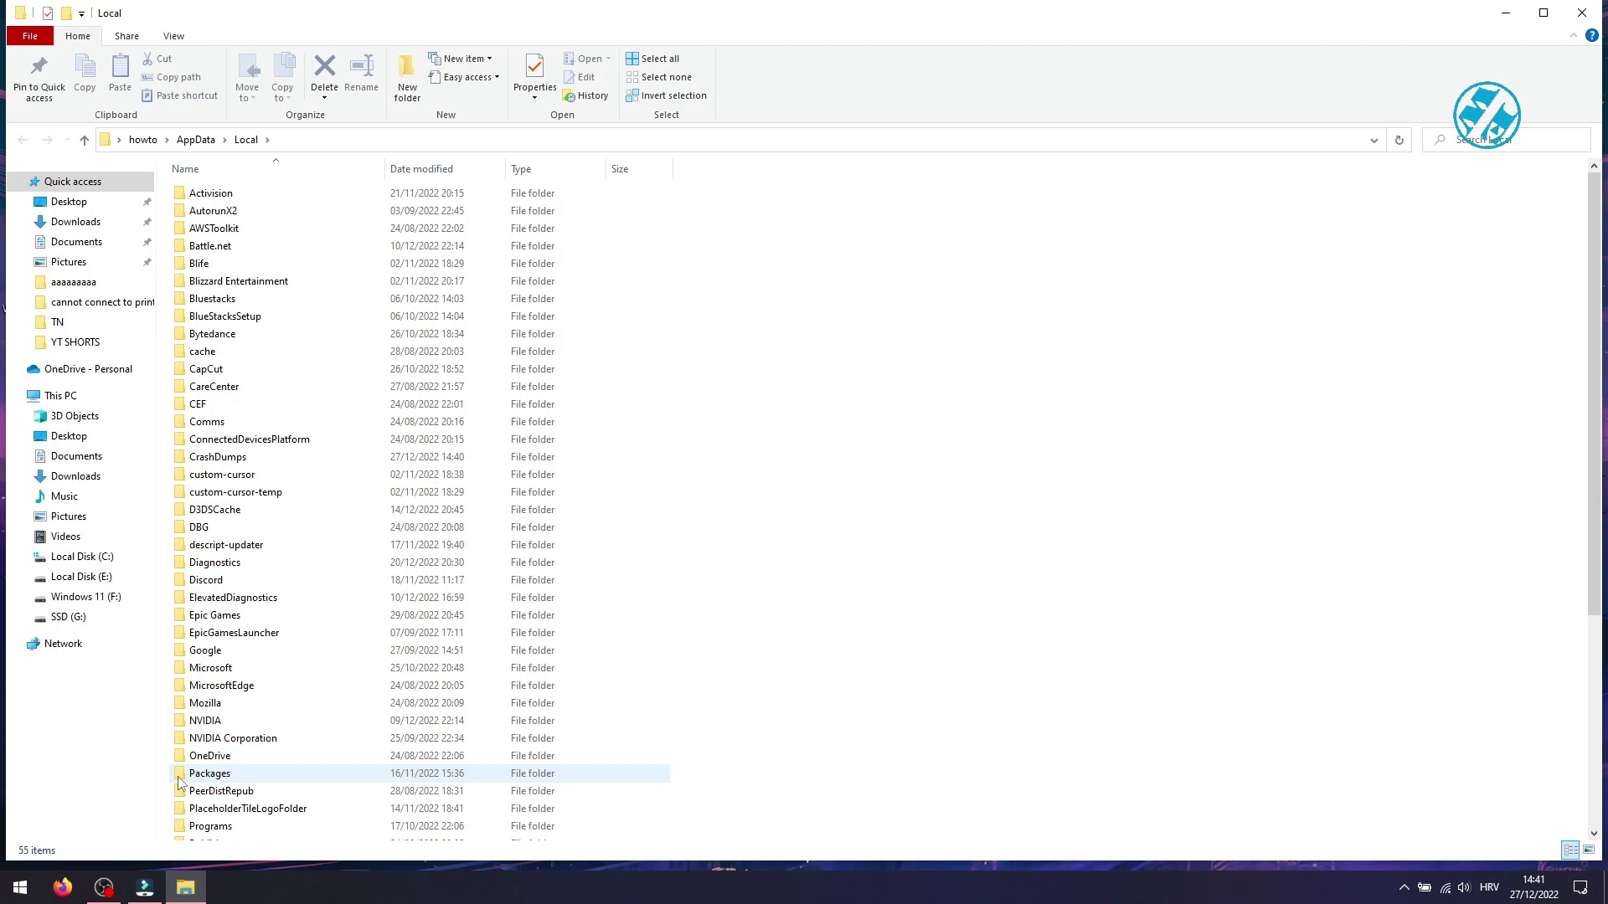
Step: Delete the Roblox cache folder from AppData\Local
click(193, 756)
key(r)
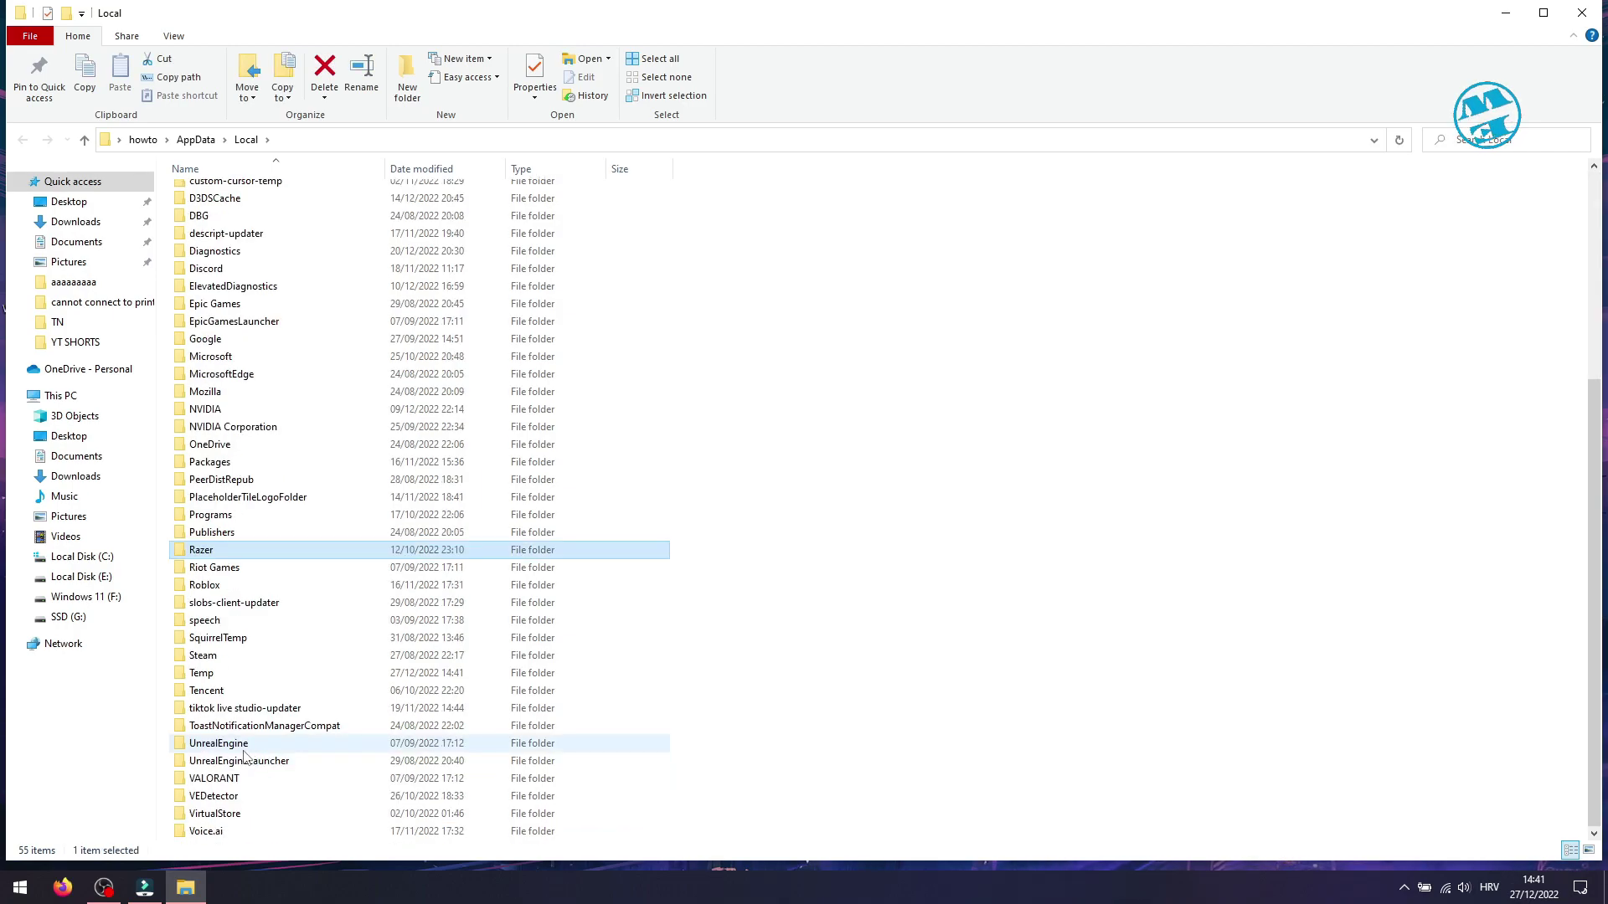
right_click(209, 588)
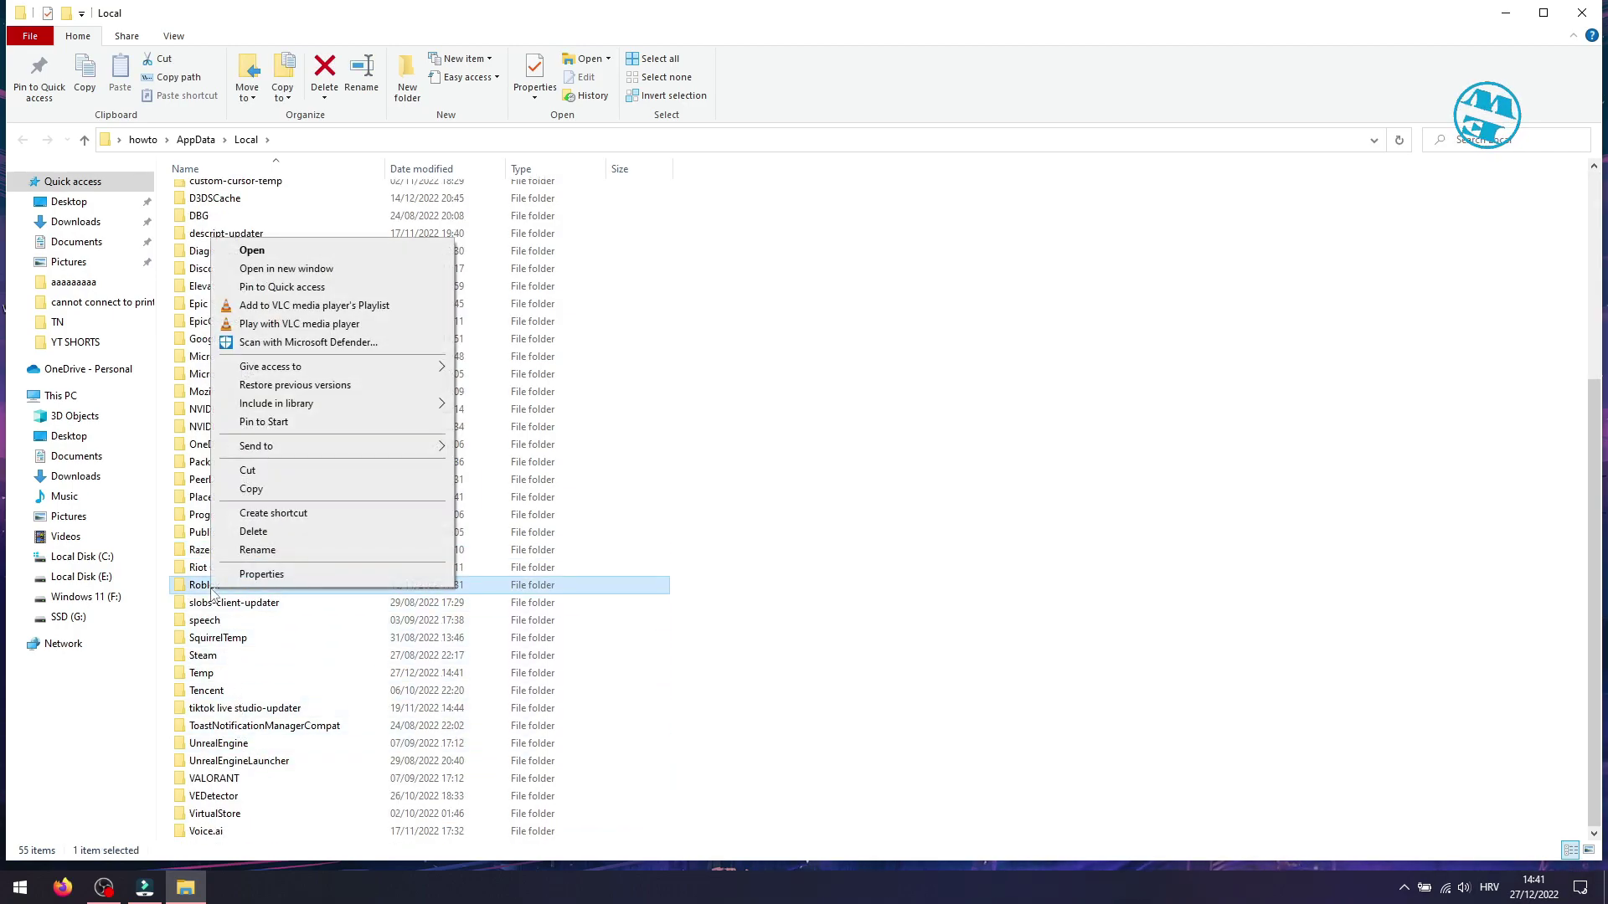
click(254, 532)
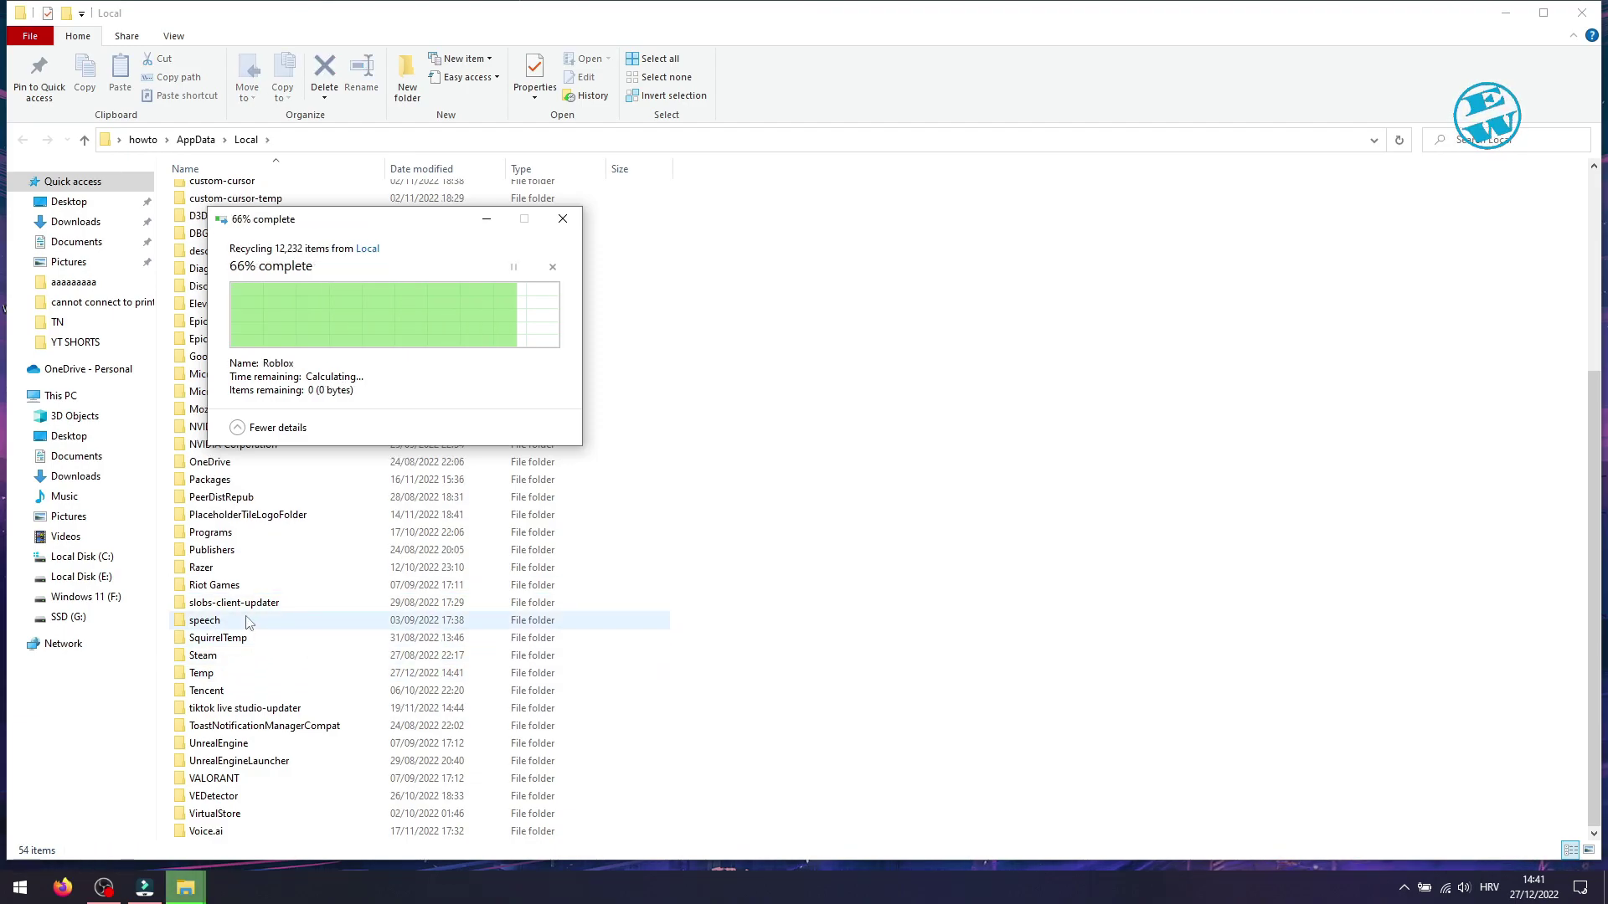
Step: Close Explorer and launch Command Prompt as administrator from a 'cmd' search, approving UAC
click(1581, 13)
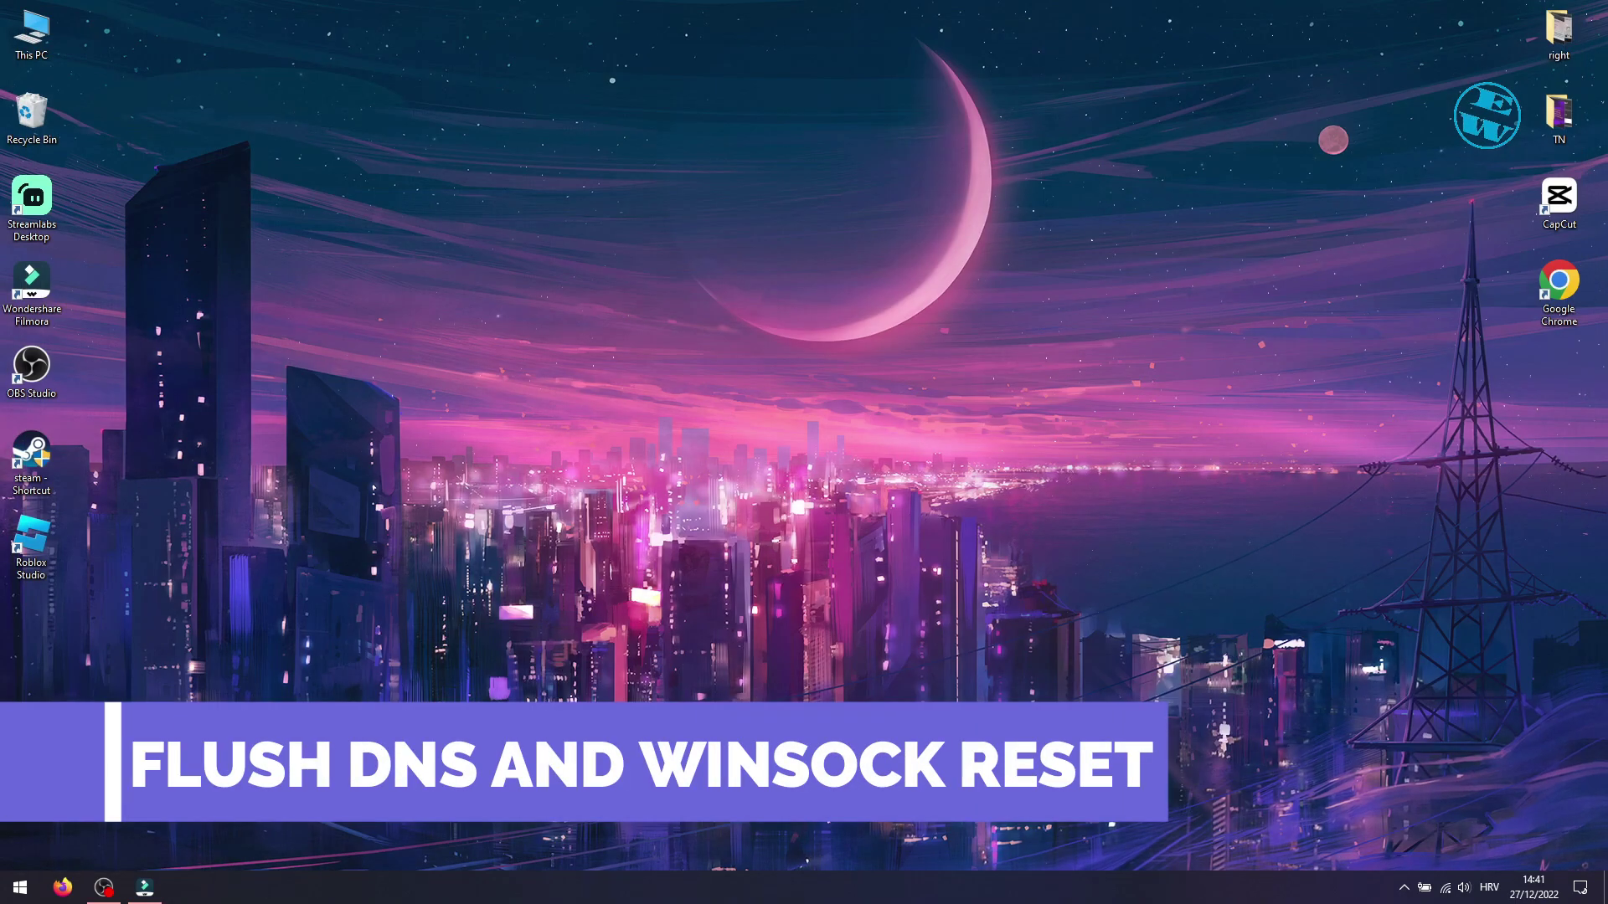
right_click(20, 887)
click(43, 787)
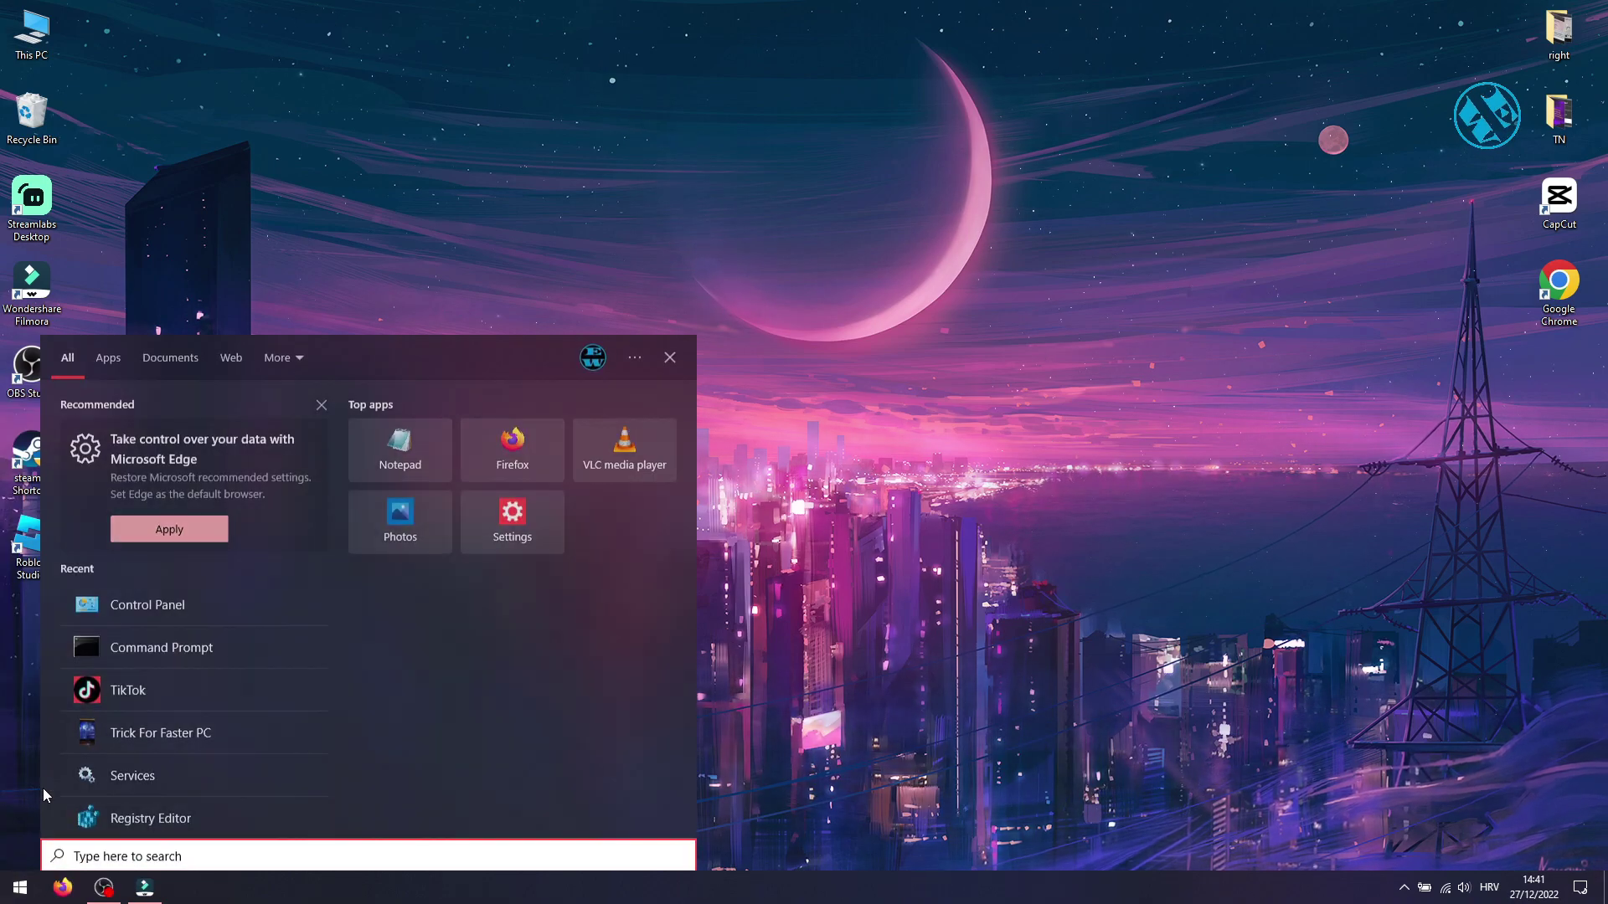
text(cmd)
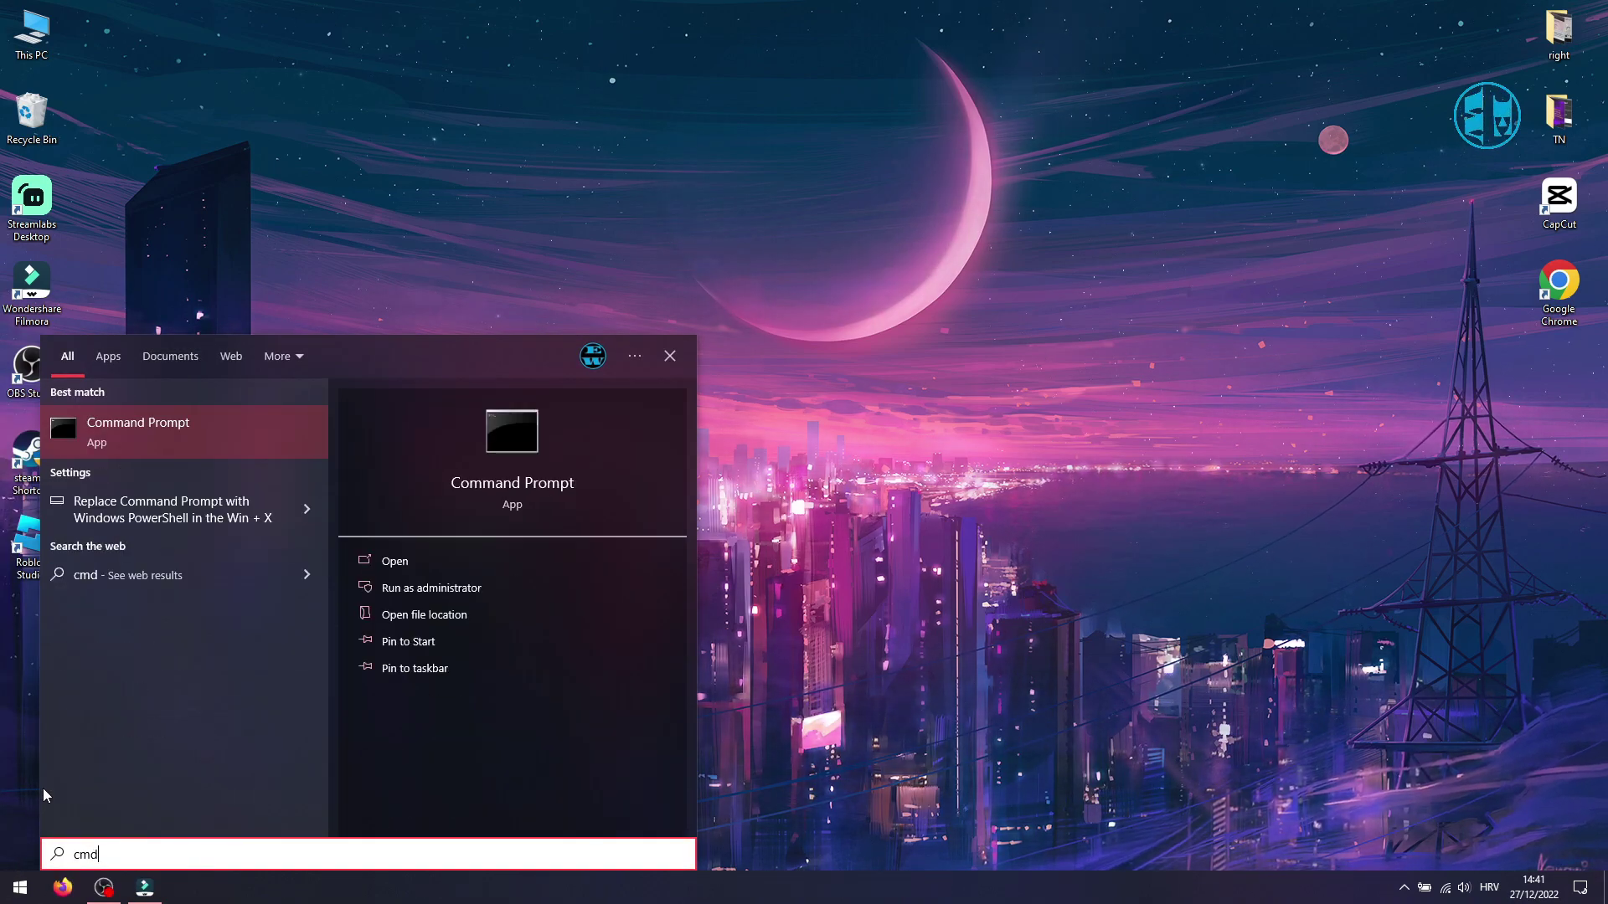
click(429, 588)
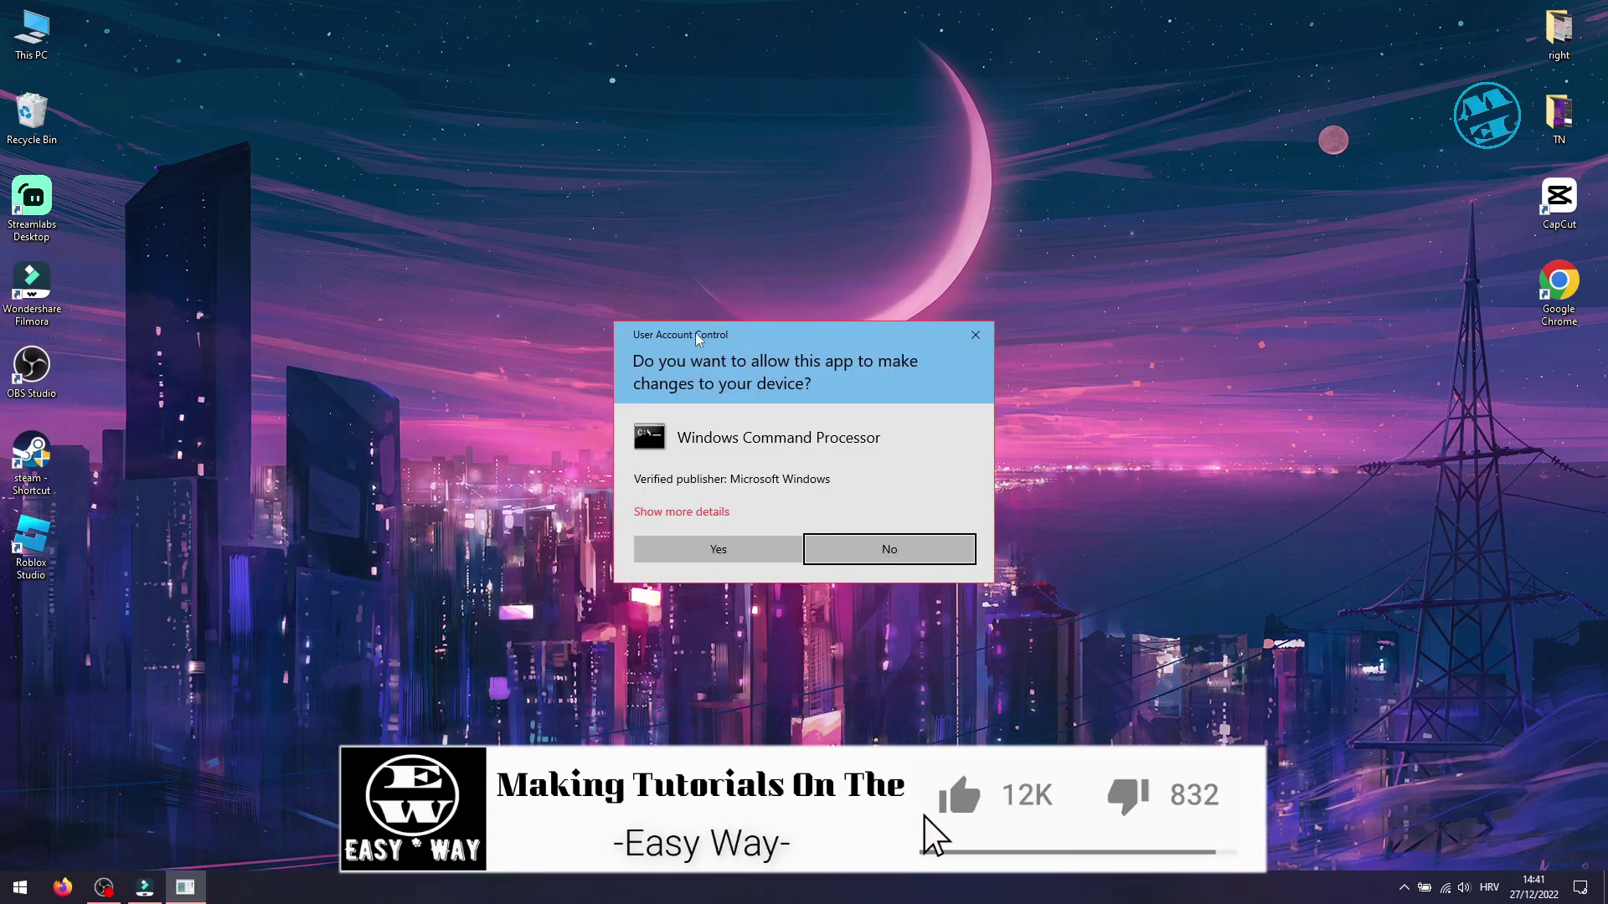
click(736, 556)
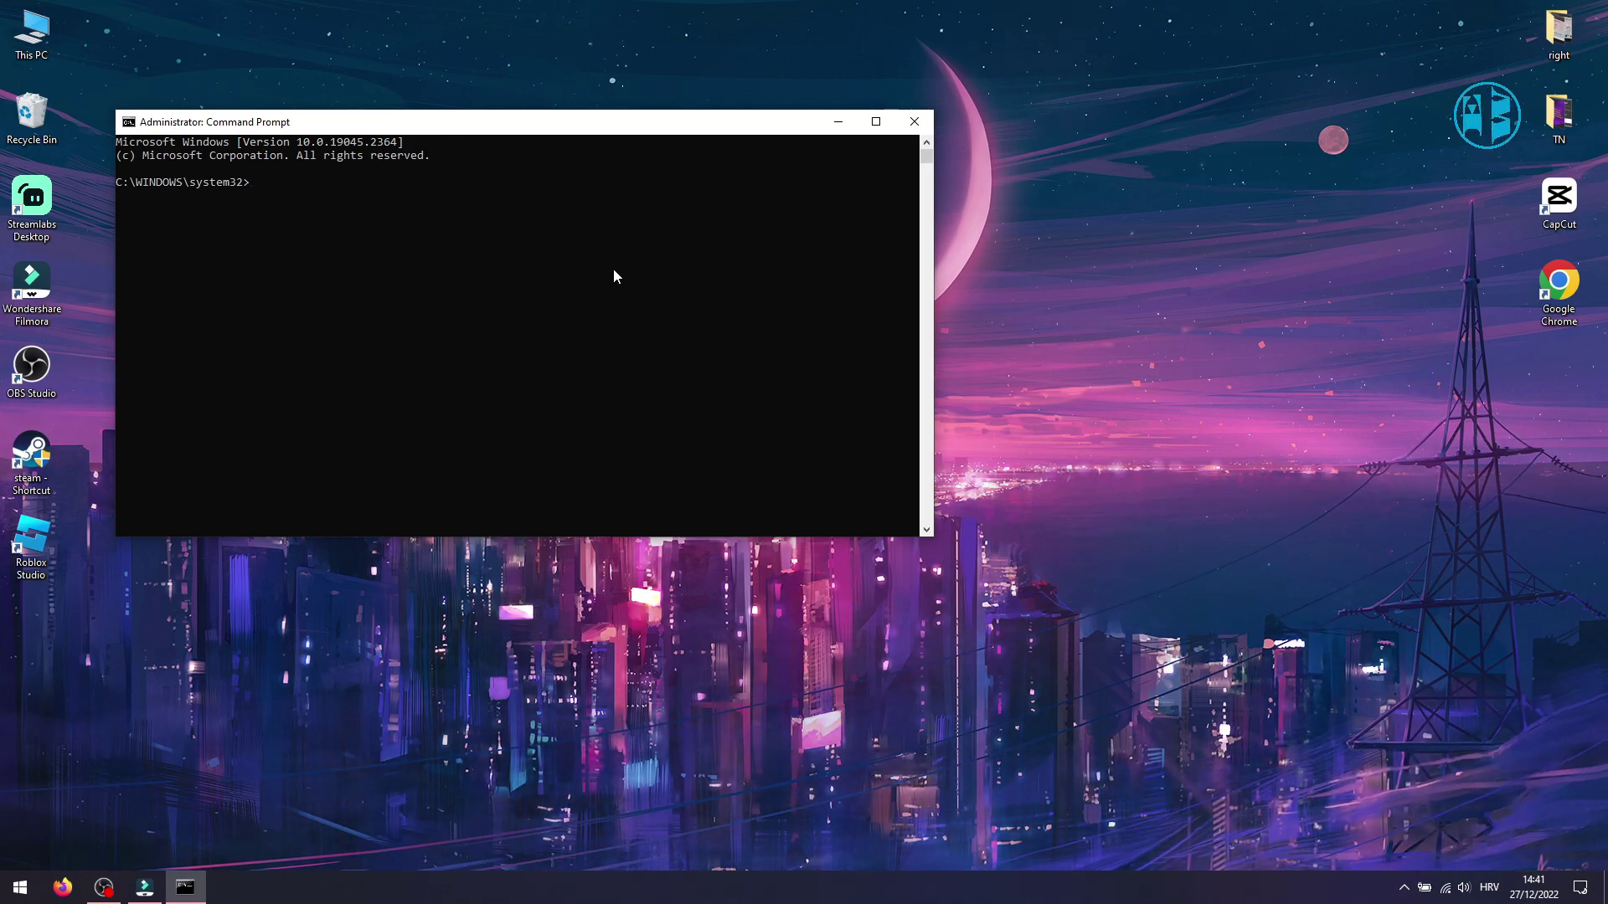
Step: Run ipconfig/flushdns and then ipconfig/registerdns, pasting each from clipboard history
key(super+v)
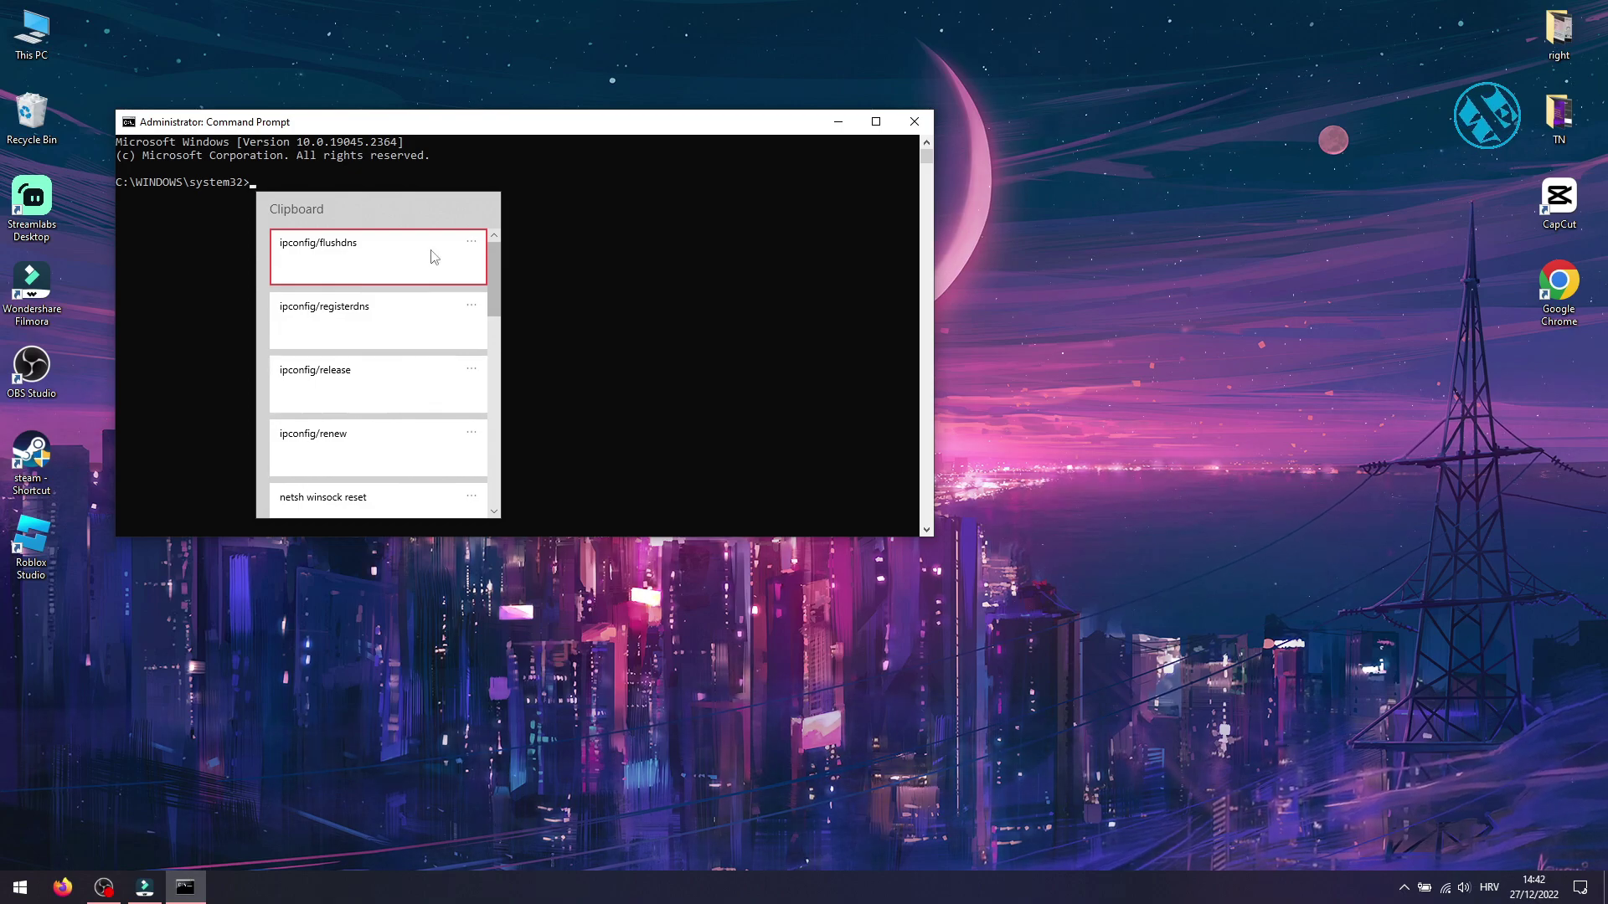
click(346, 245)
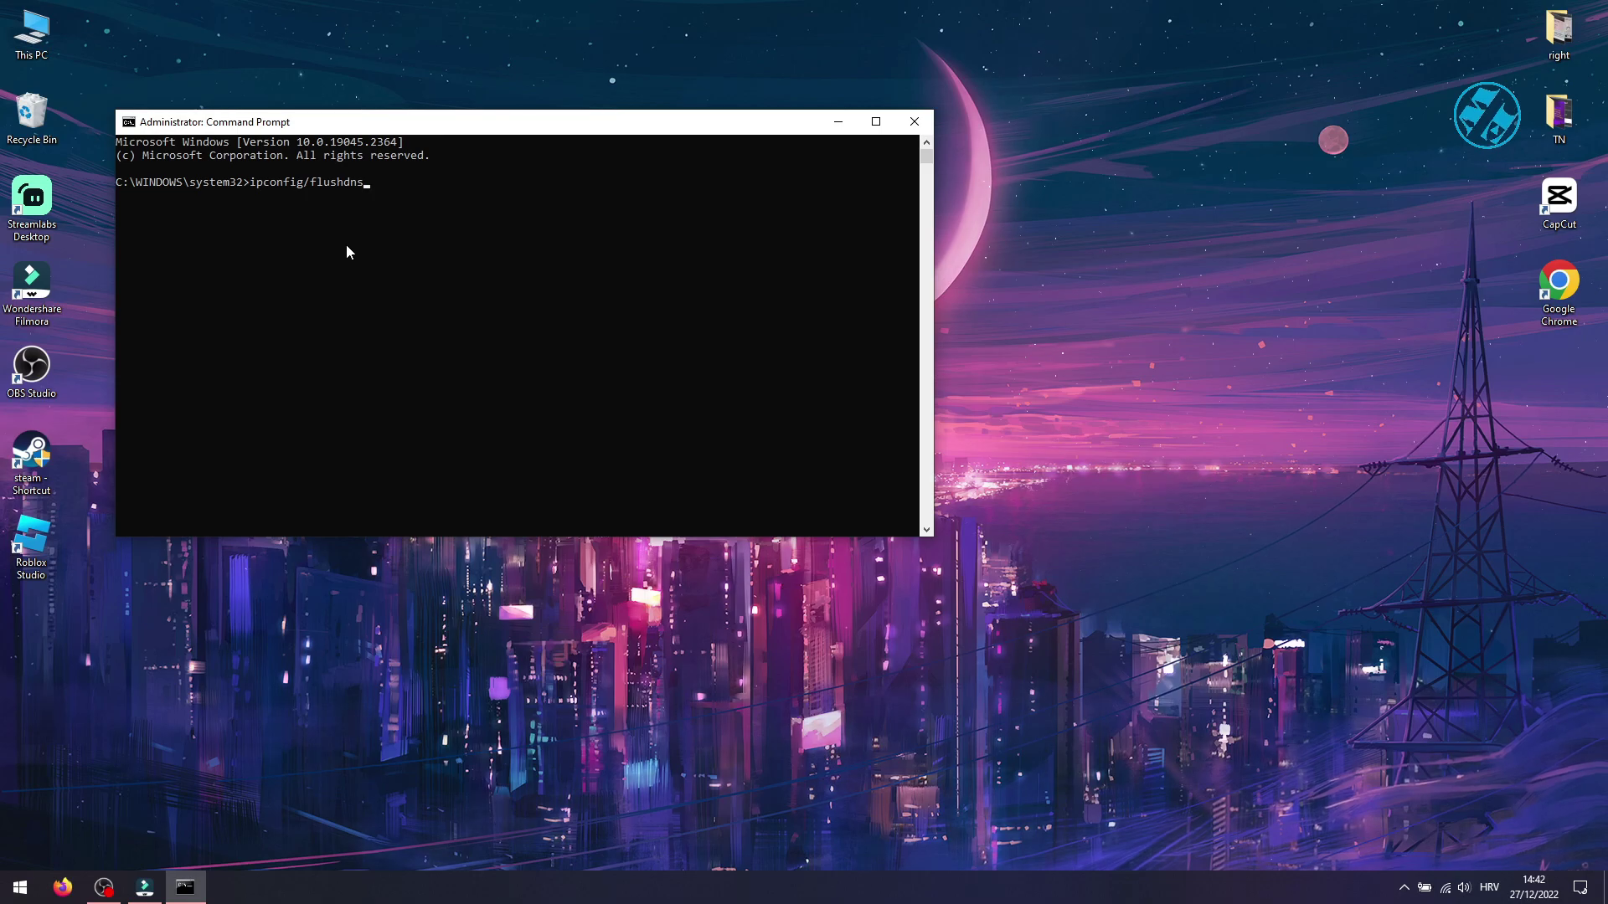
key(Return)
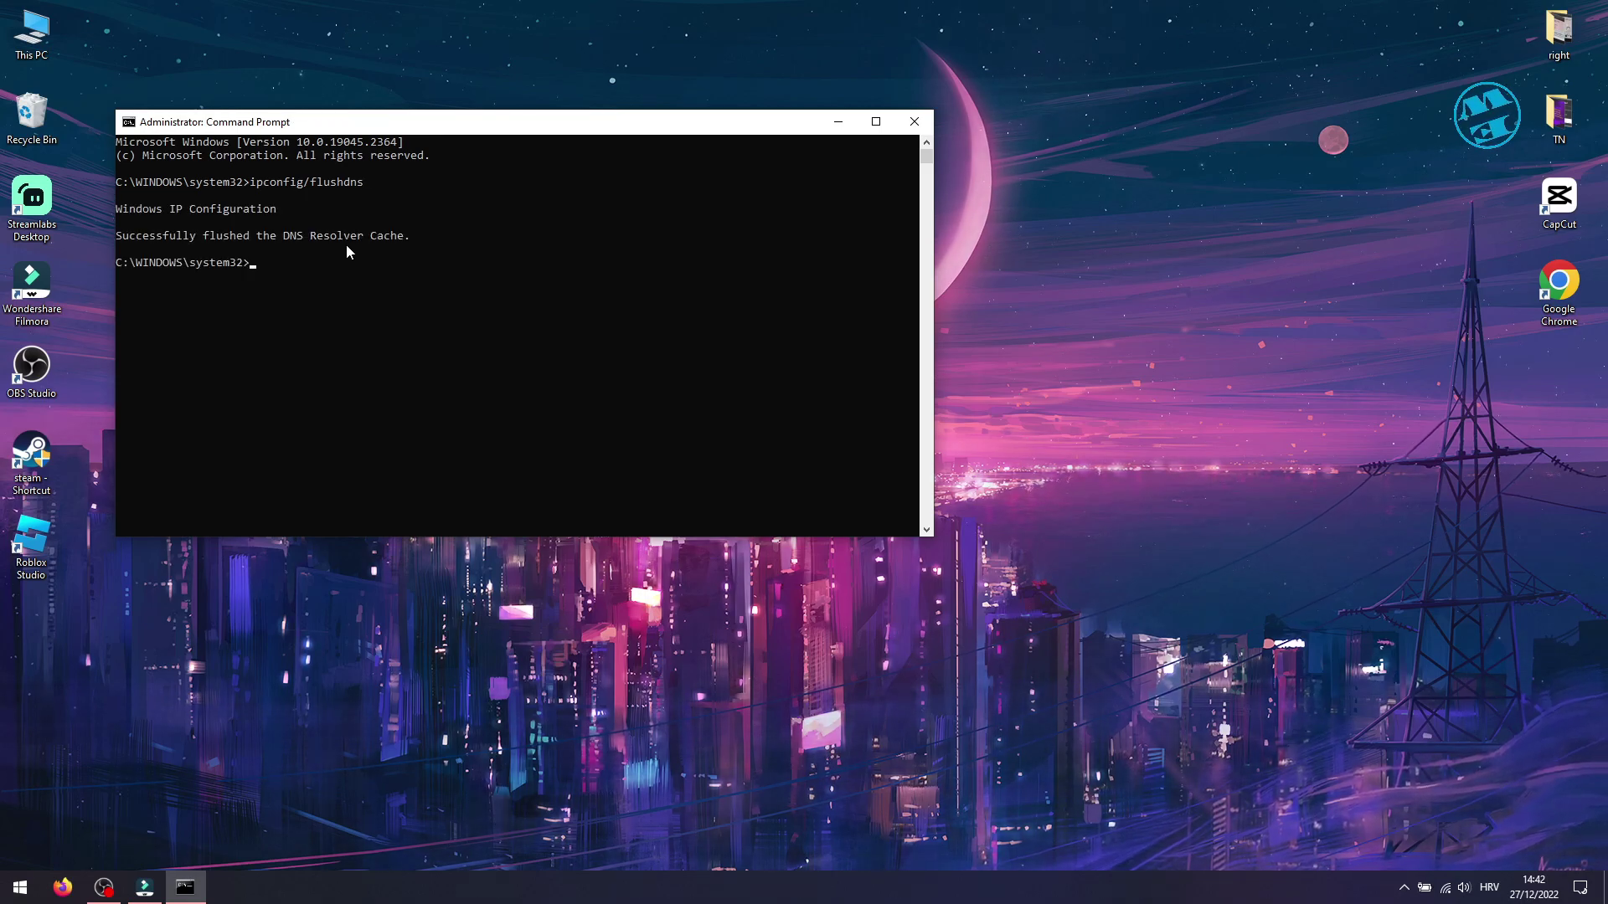
key(super+v)
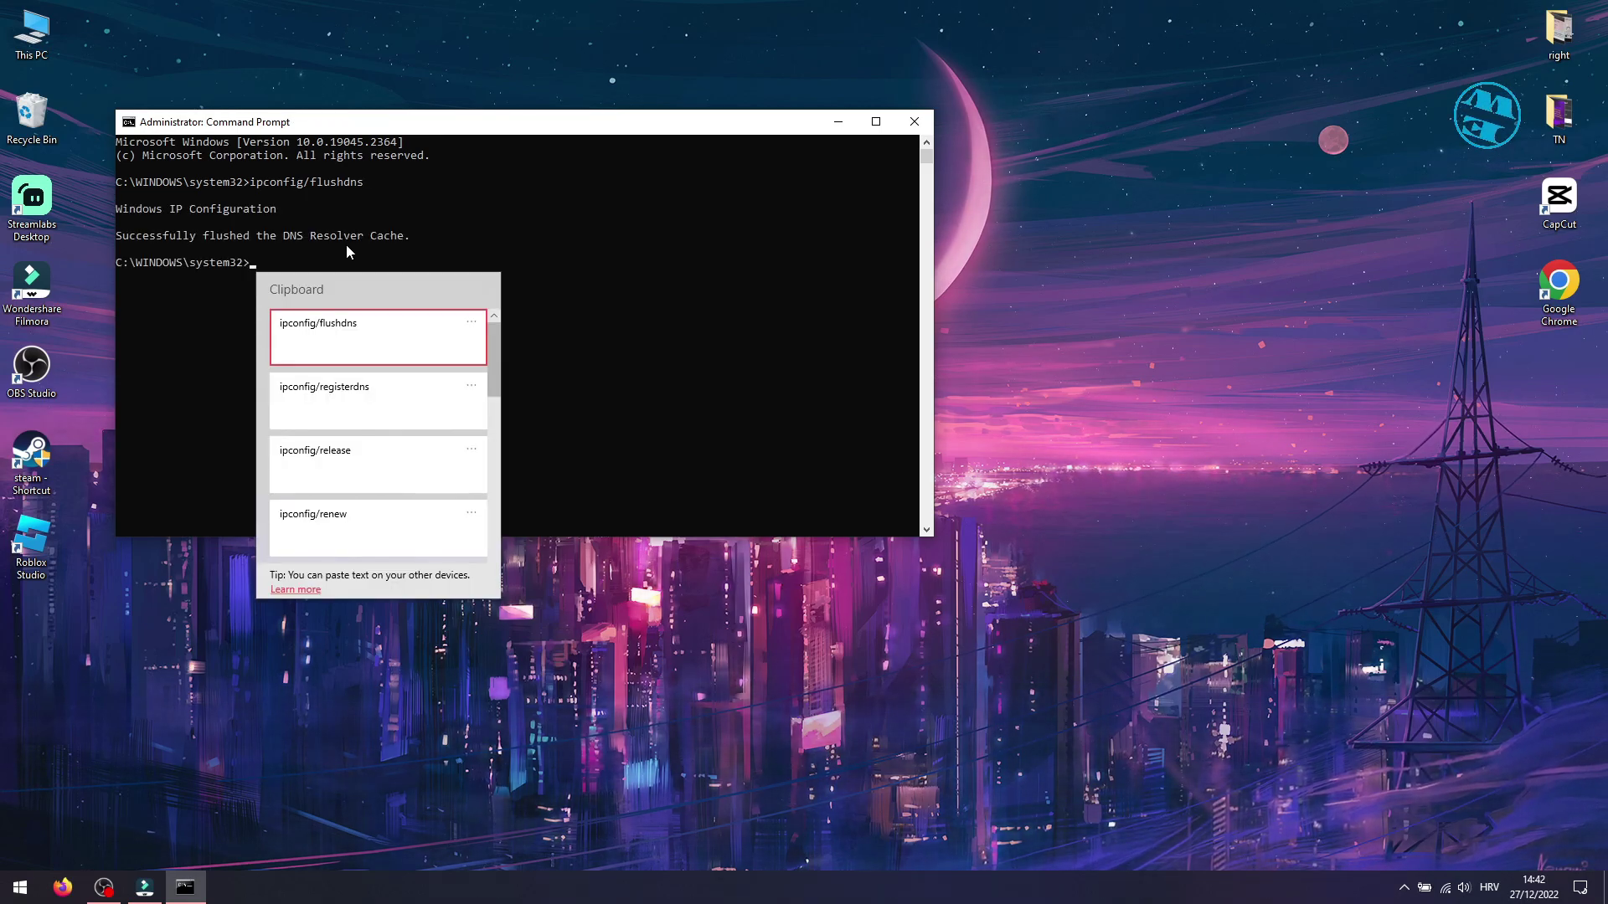
click(340, 400)
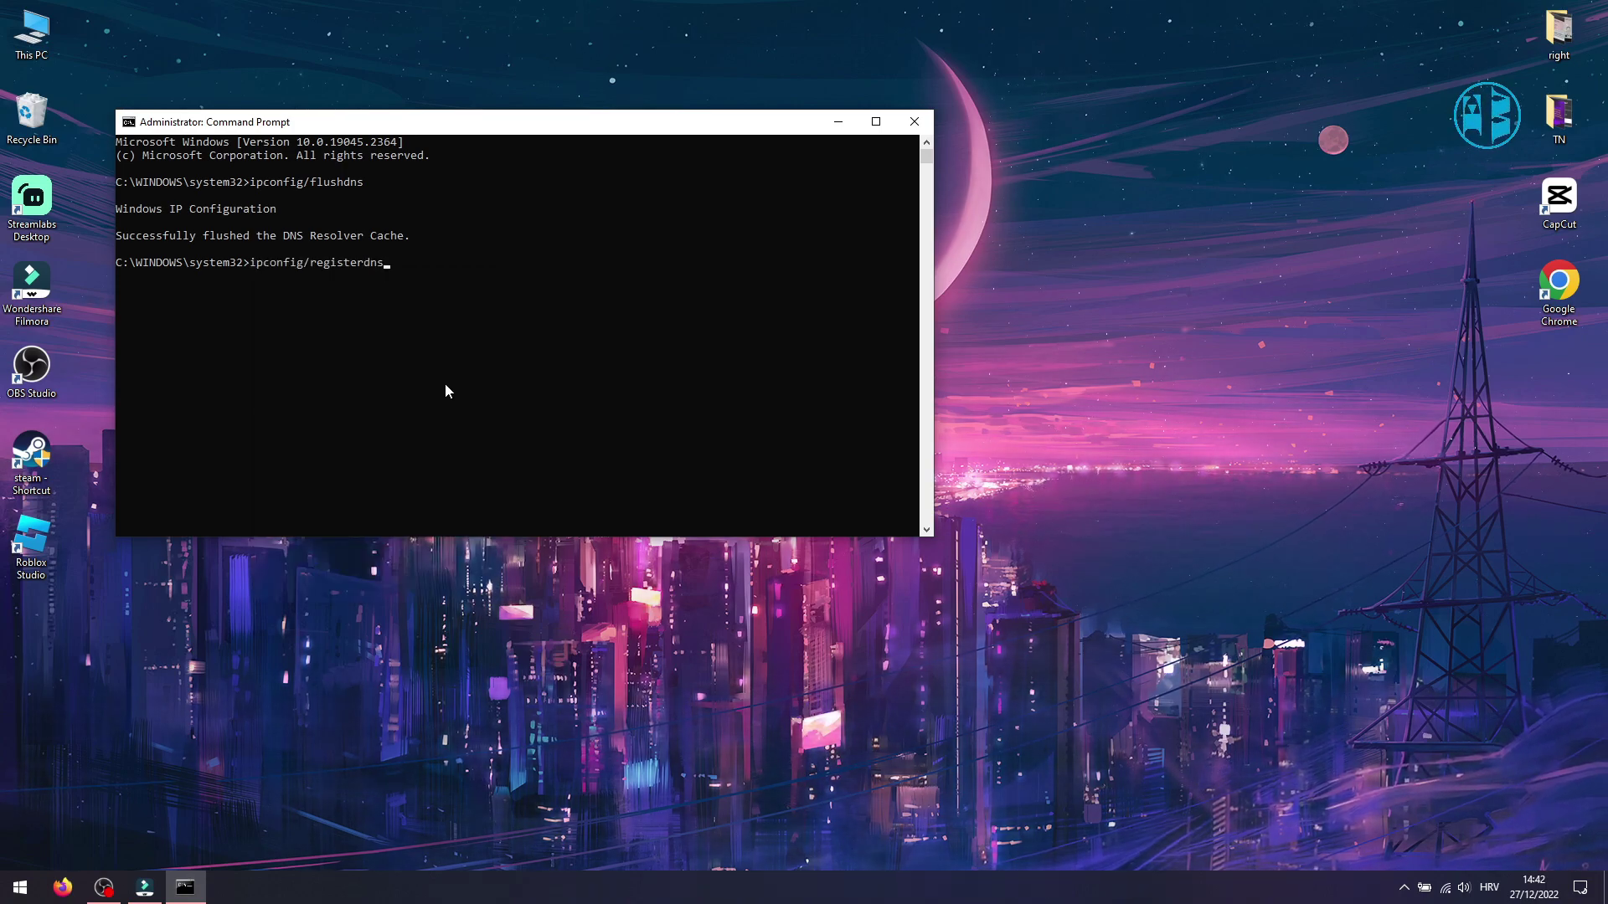
key(Return)
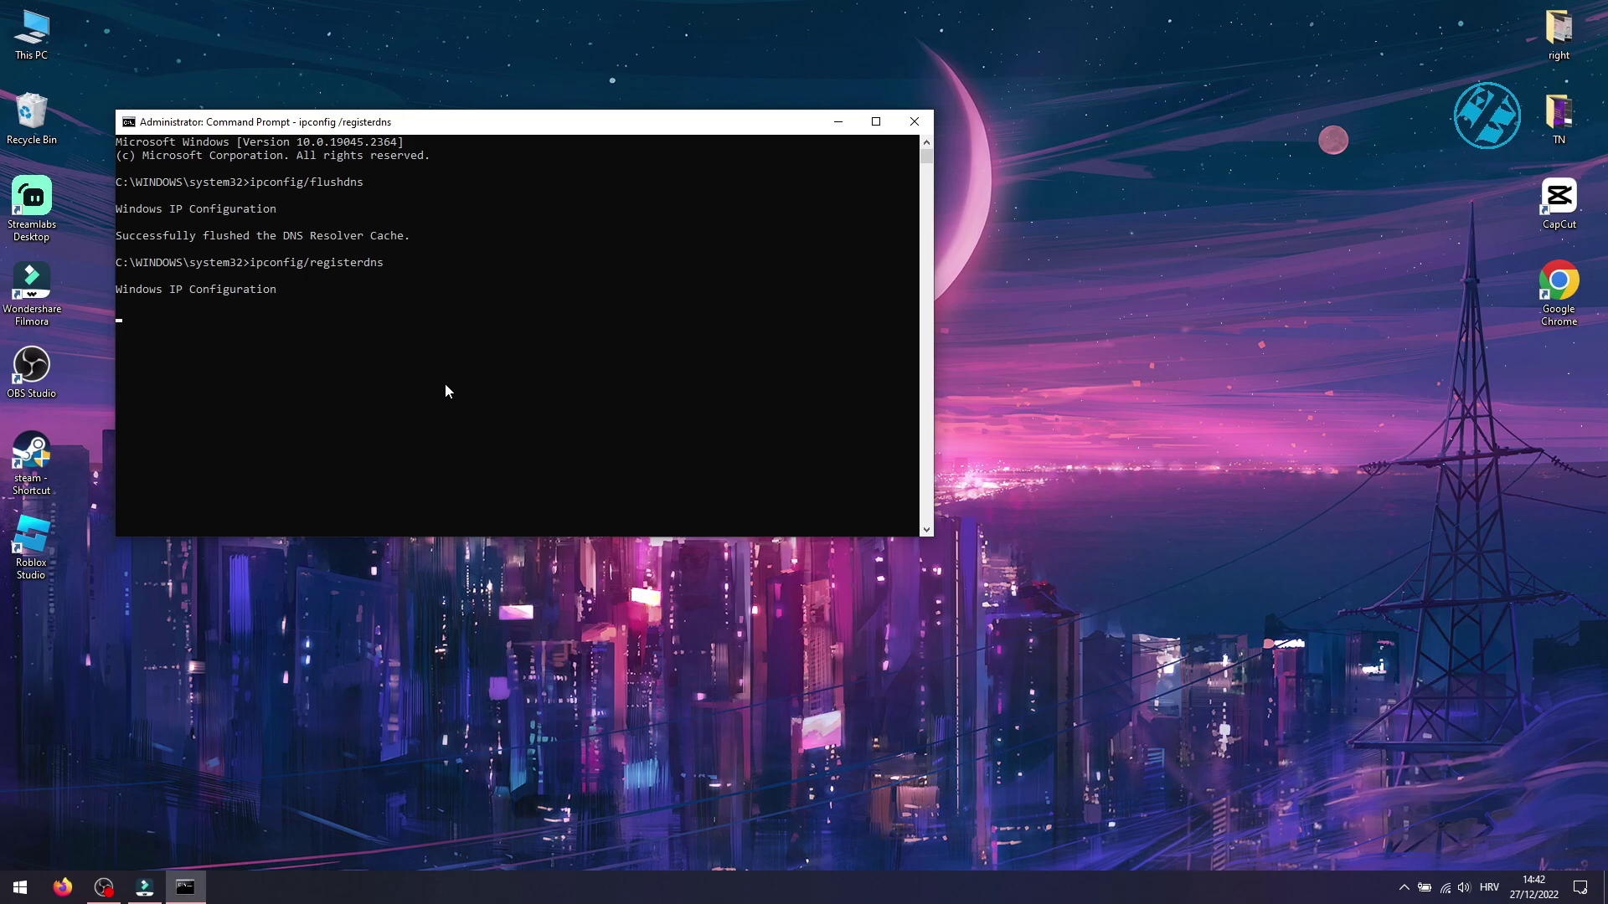
key(super+v)
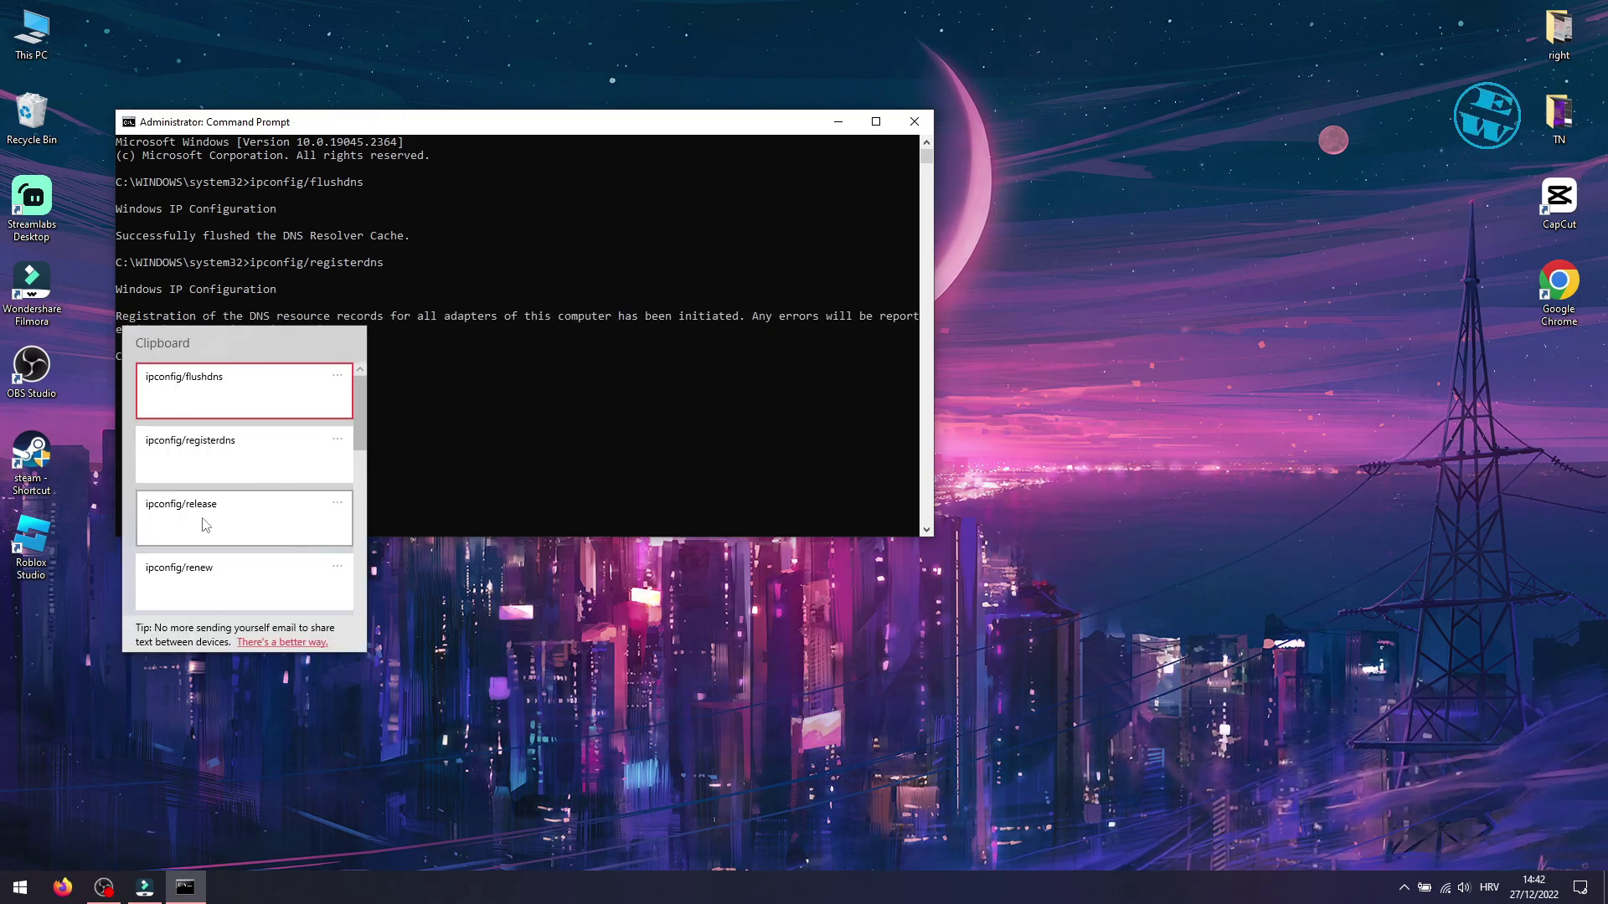
Step: Run ipconfig/release and then ipconfig/renew from clipboard history
click(206, 524)
key(Return)
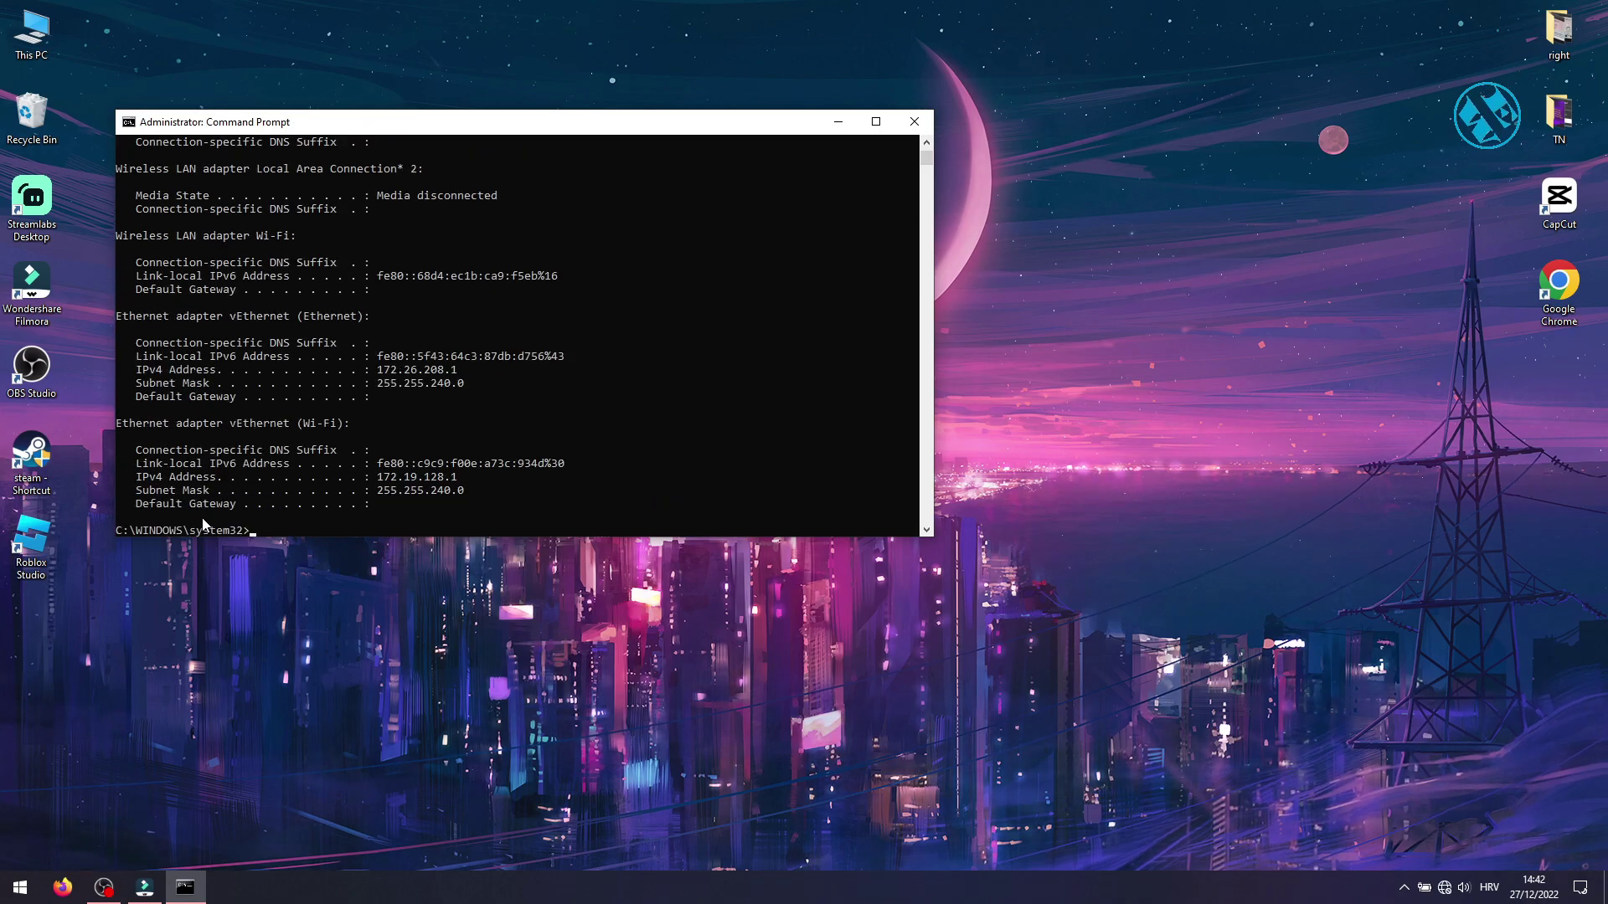
key(super+v)
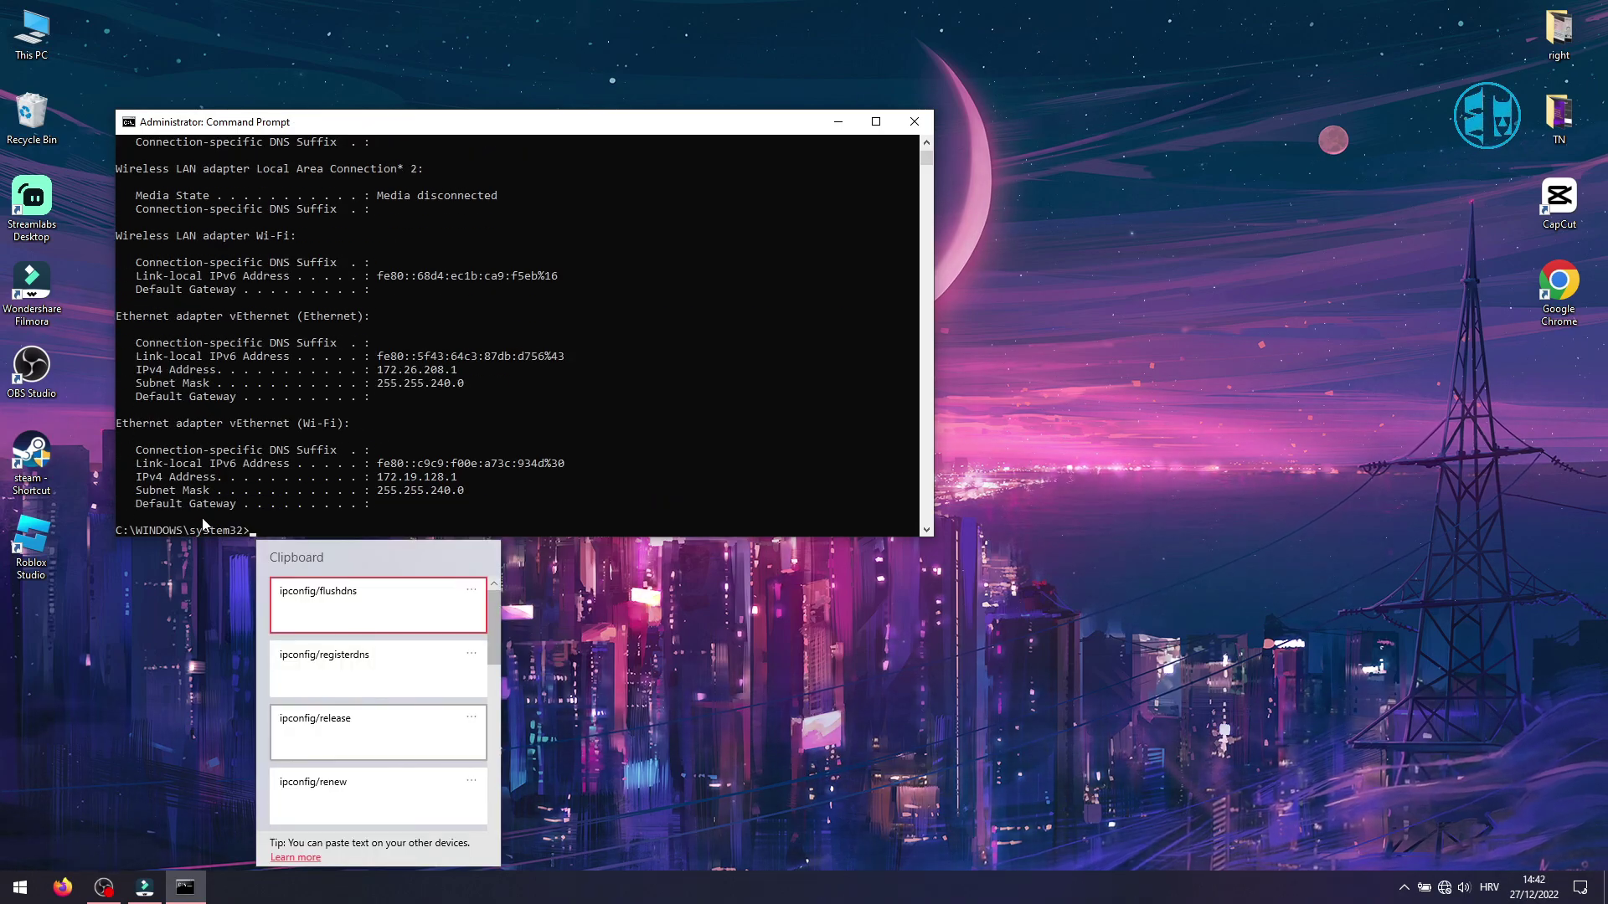
click(340, 794)
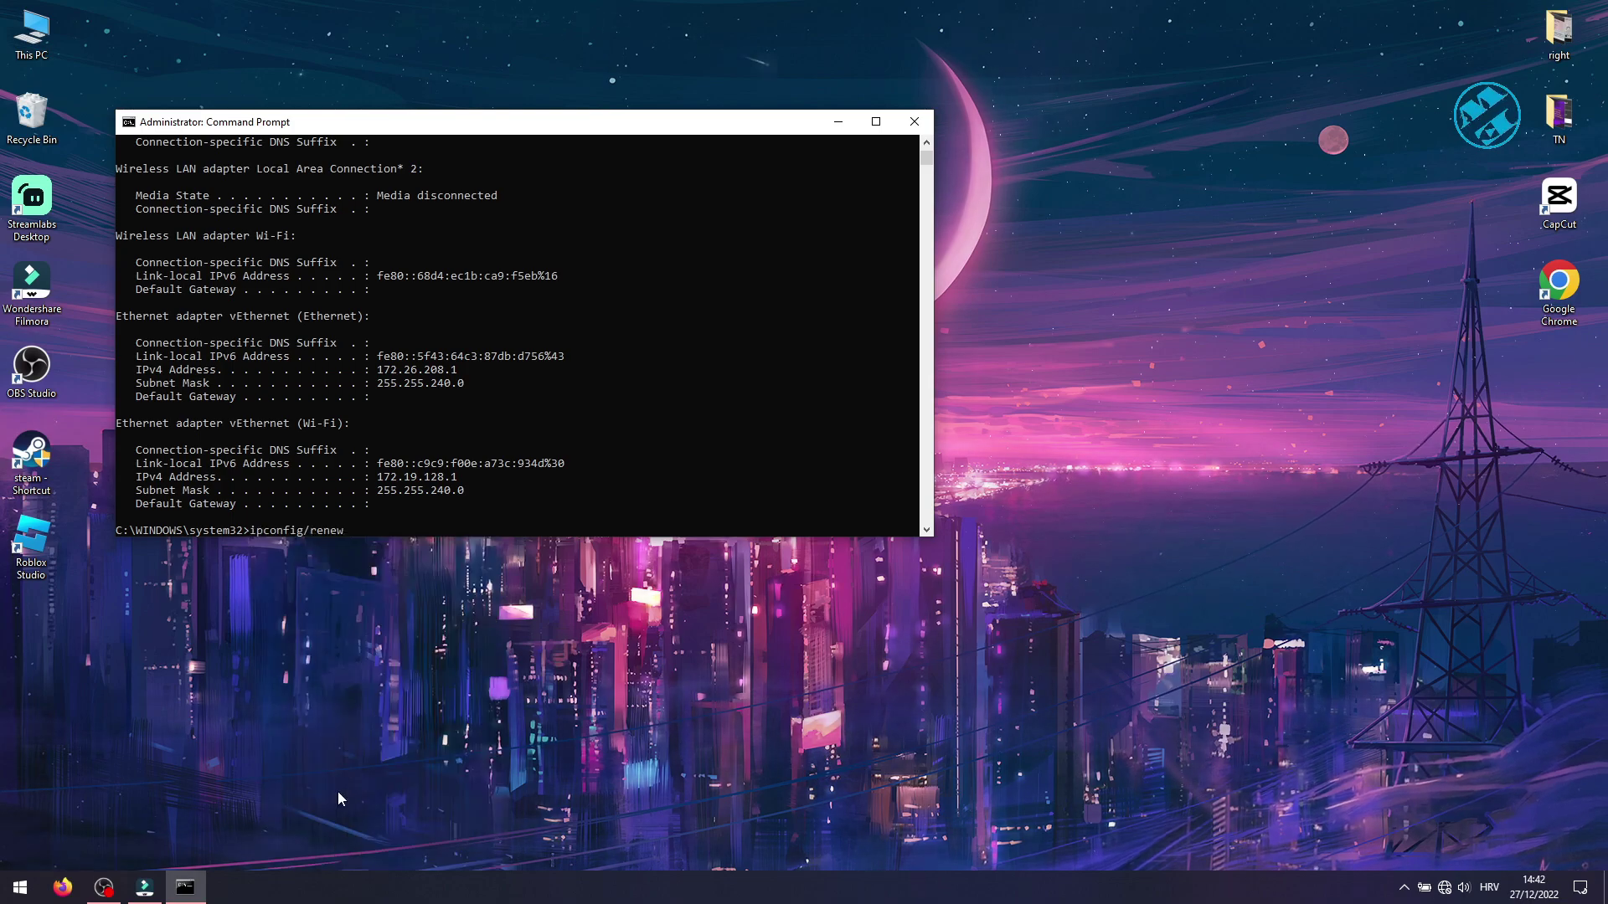
key(Return)
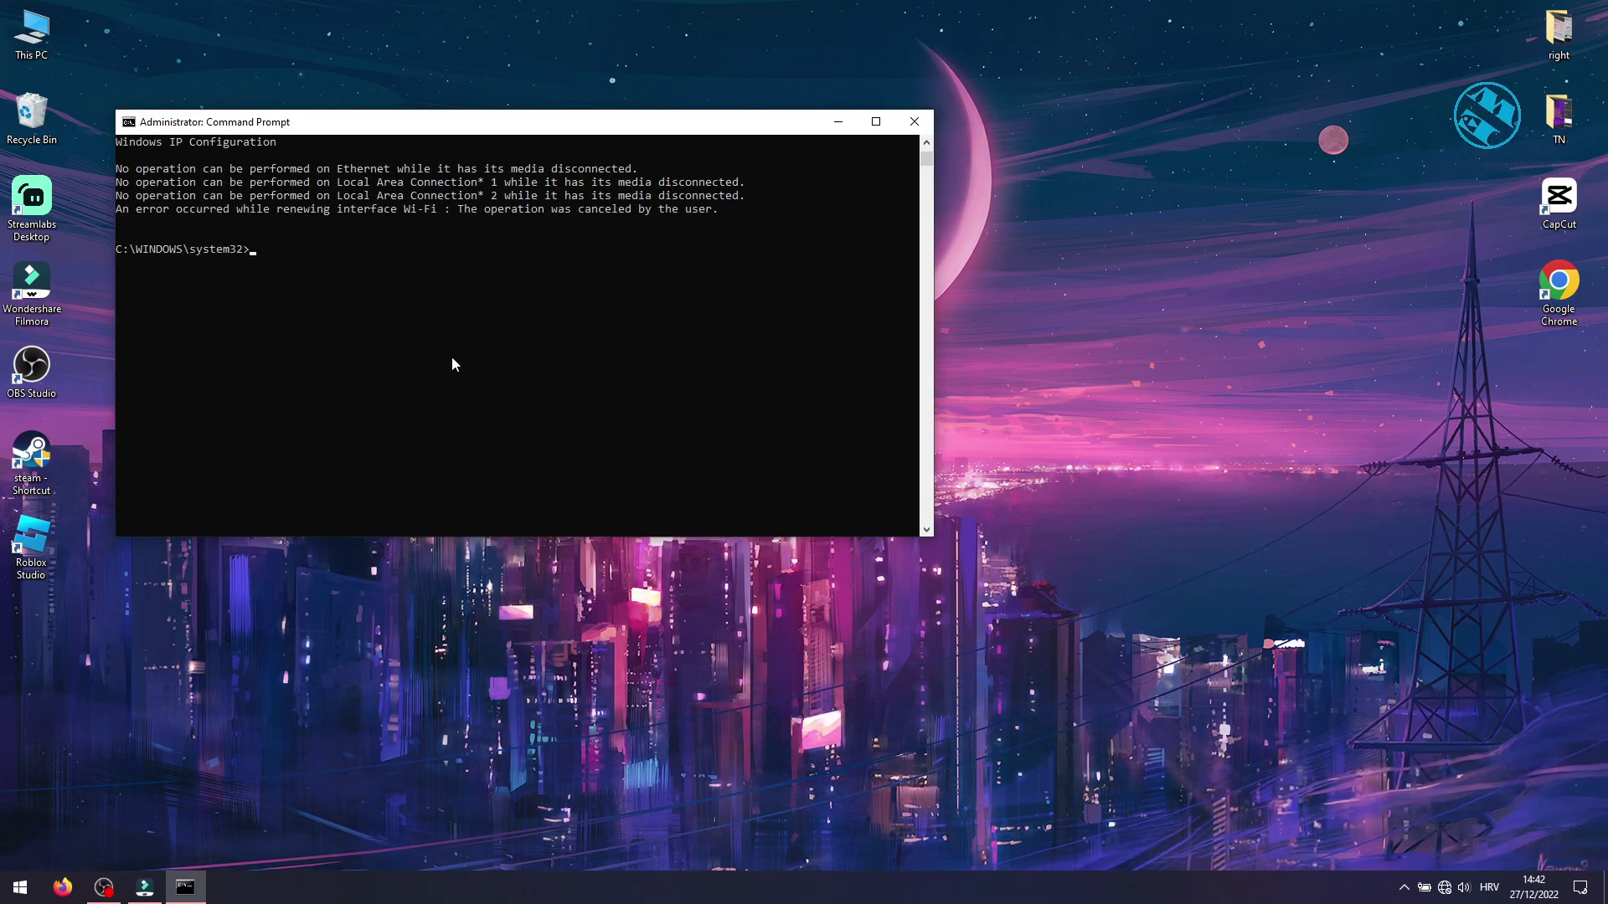
Step: Run netsh winsock reset, then close the Command Prompt window
key(super+v)
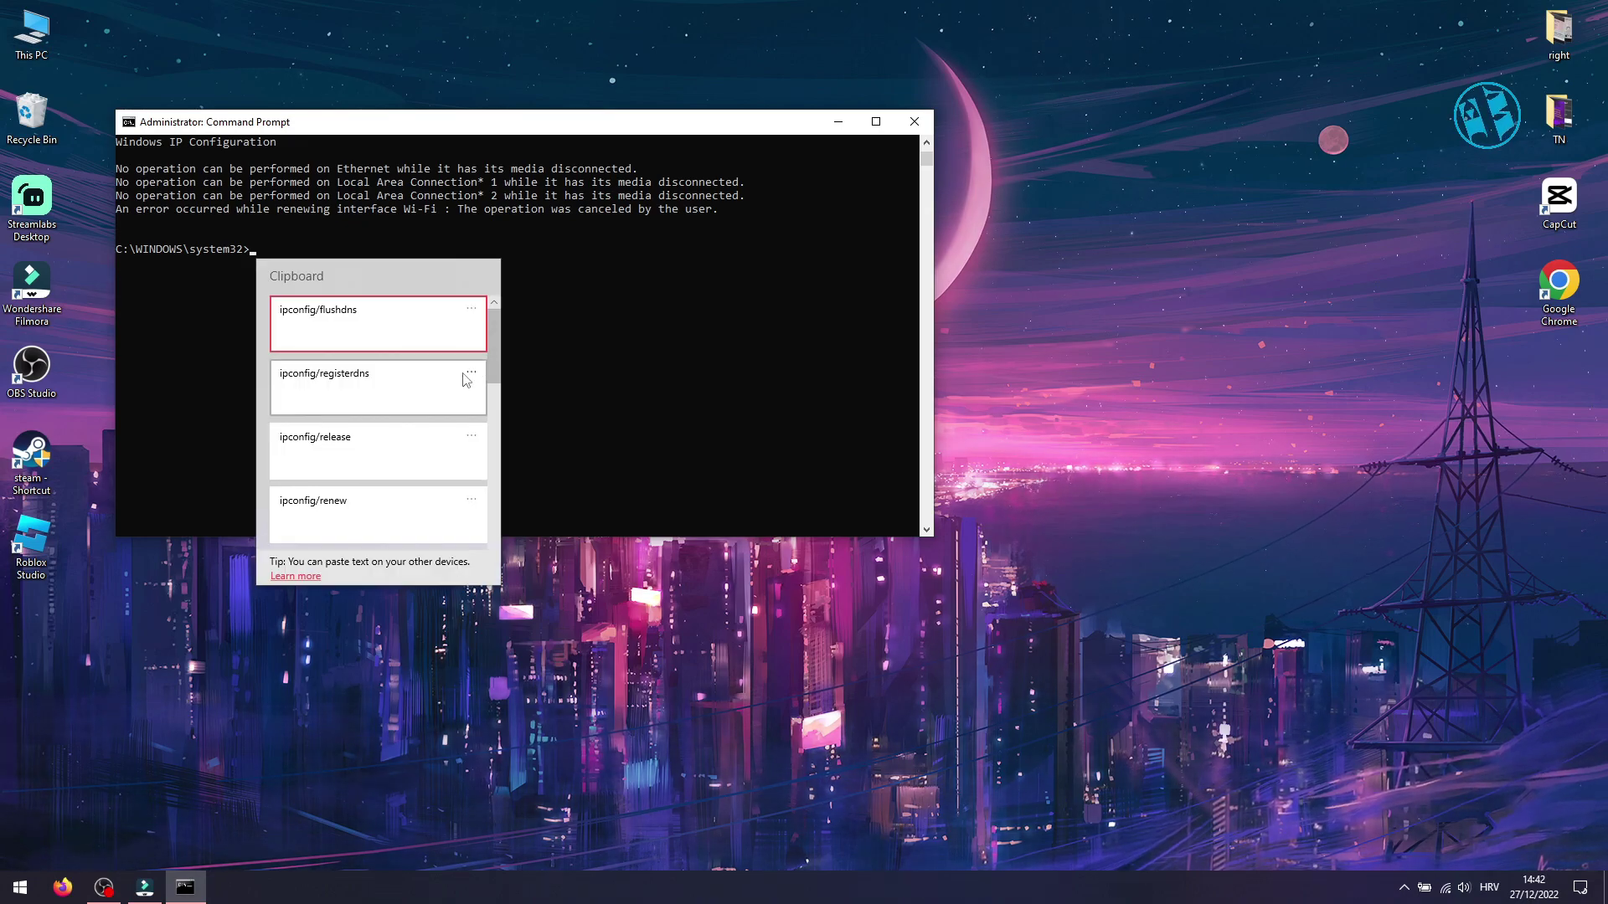
scroll(402, 412, down, 1)
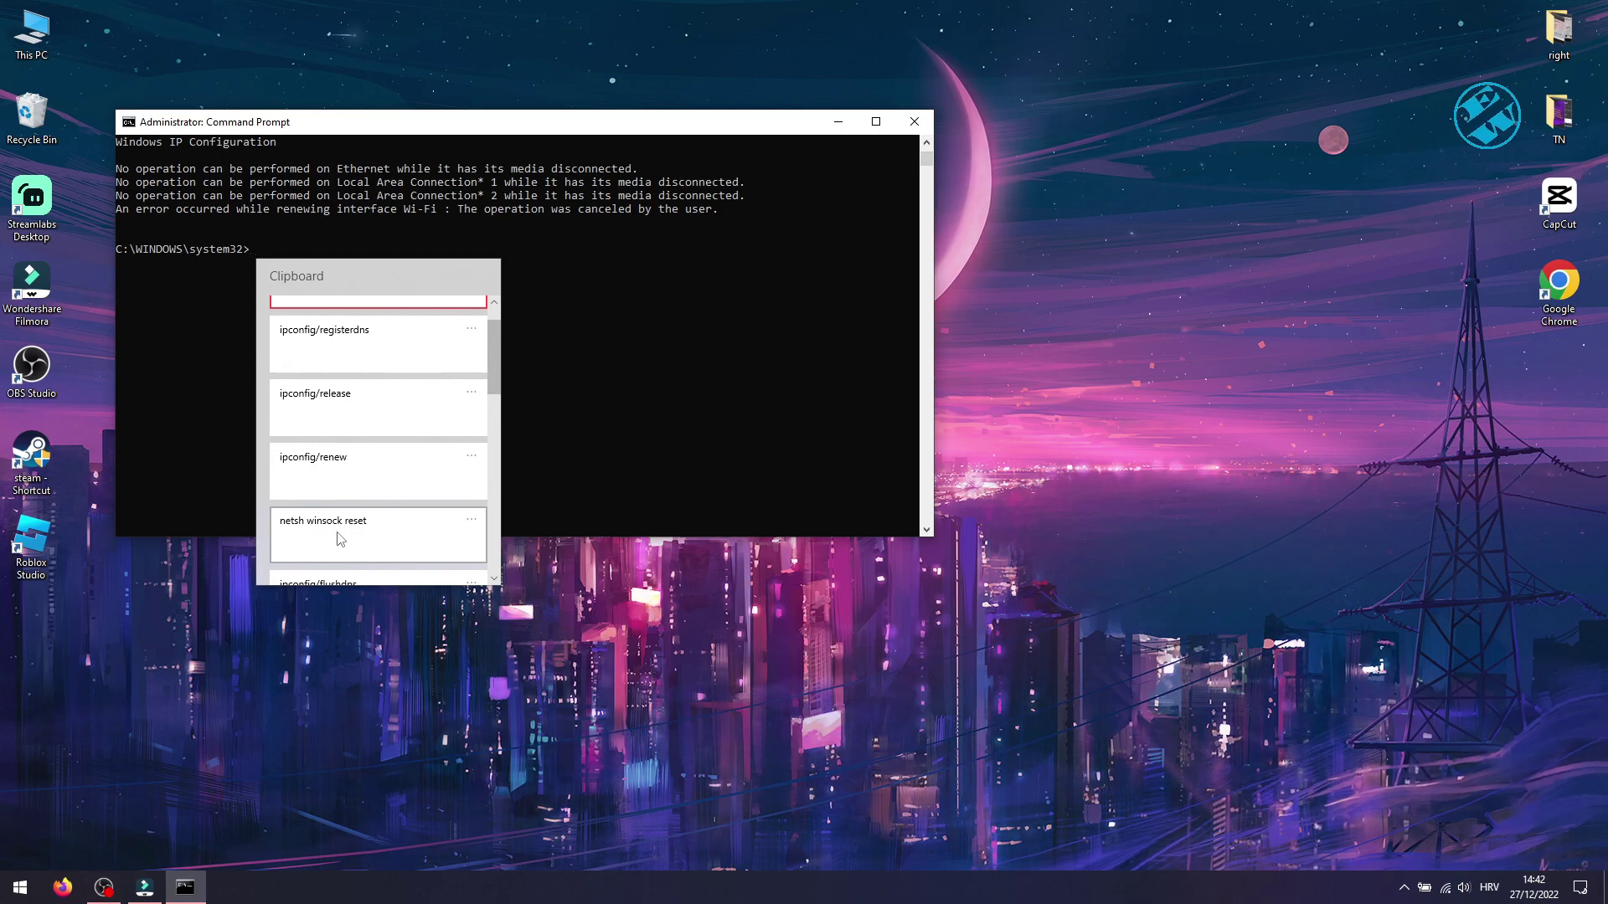
click(339, 536)
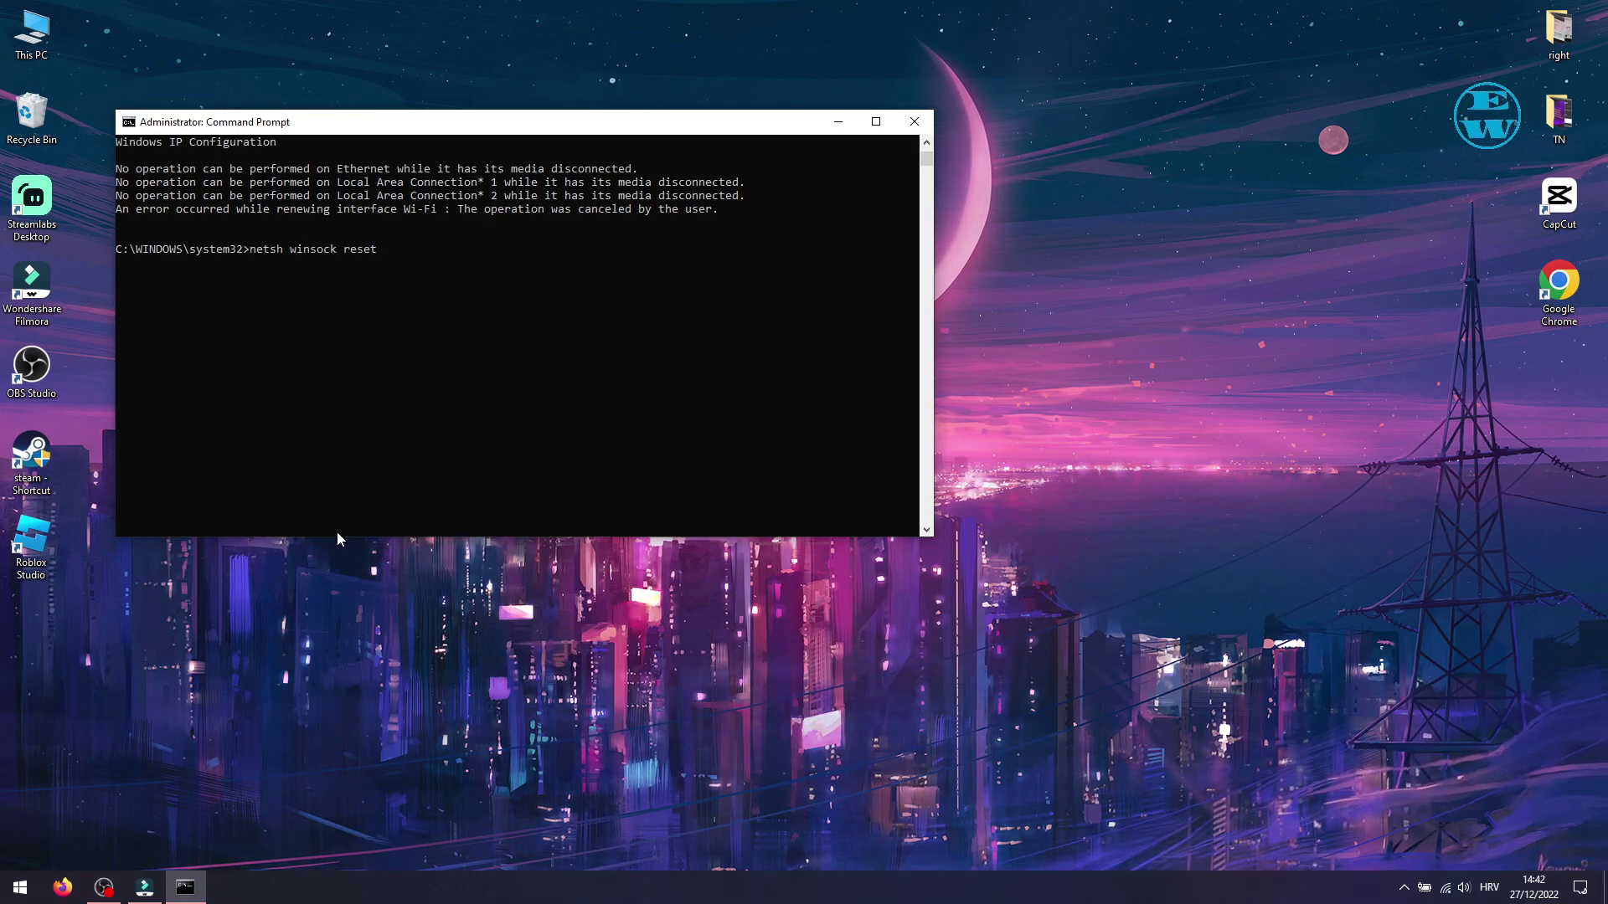
key(Return)
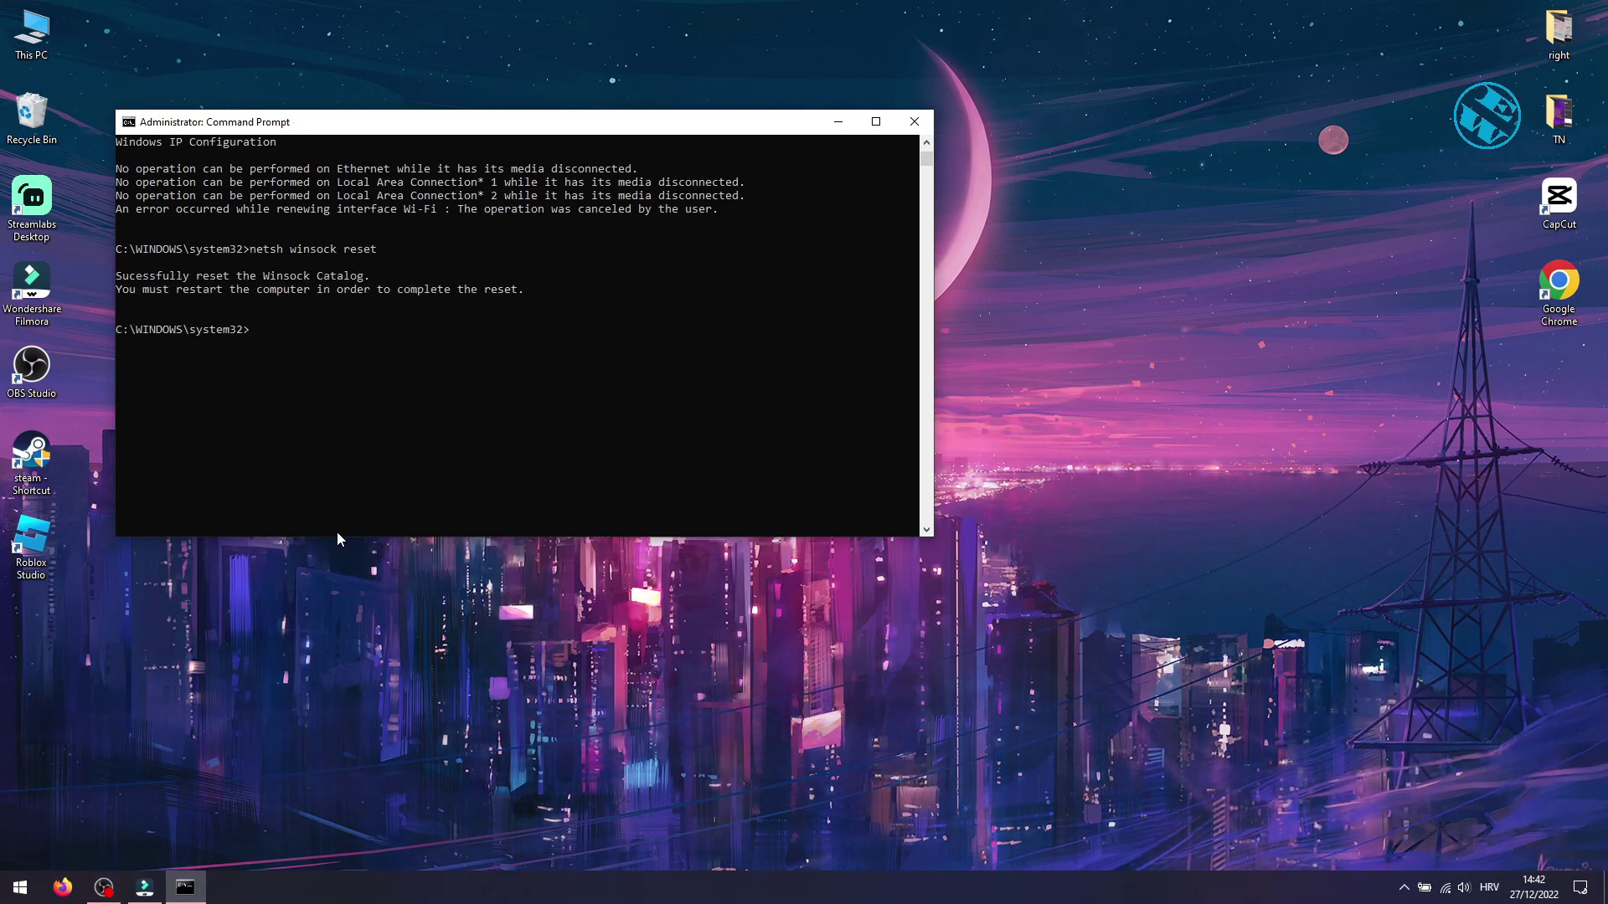
click(915, 123)
click(31, 289)
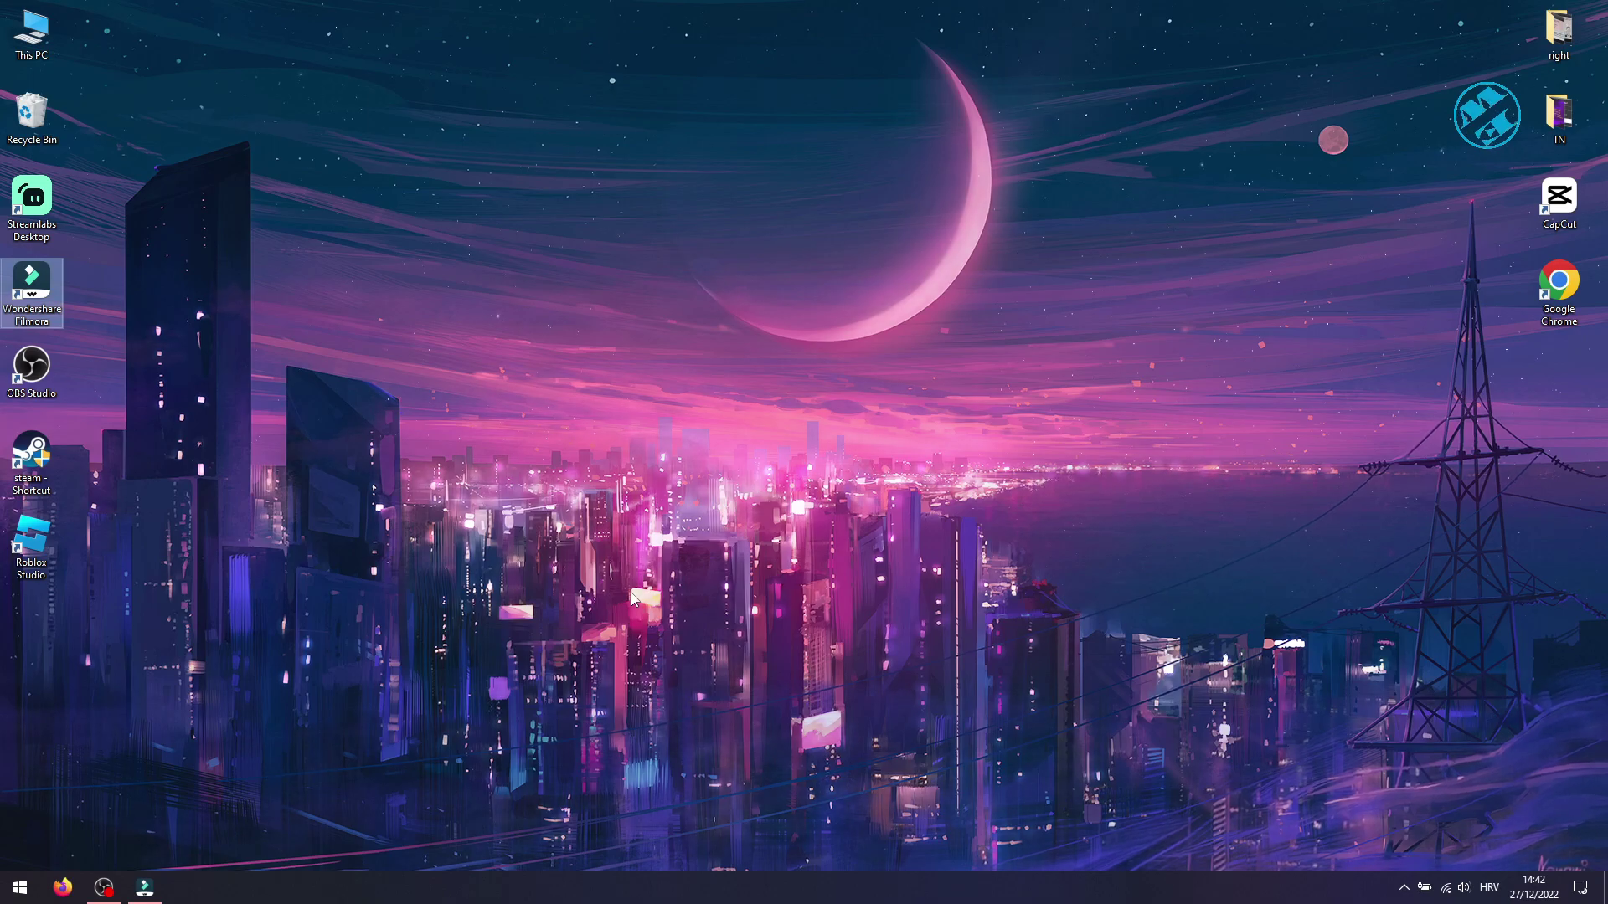
click(919, 578)
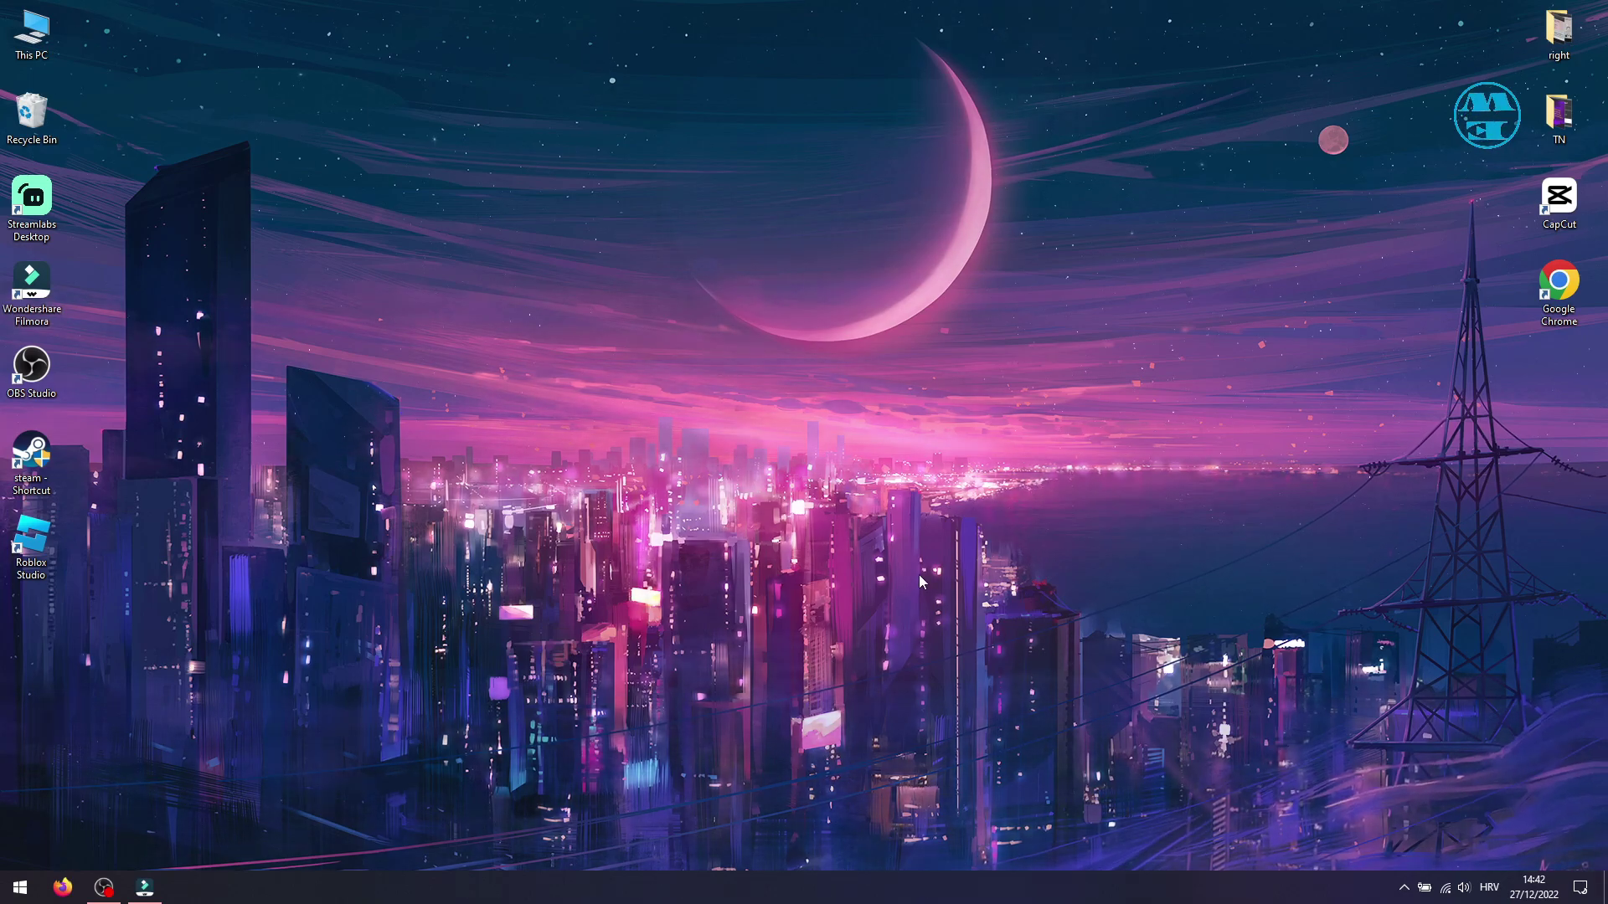